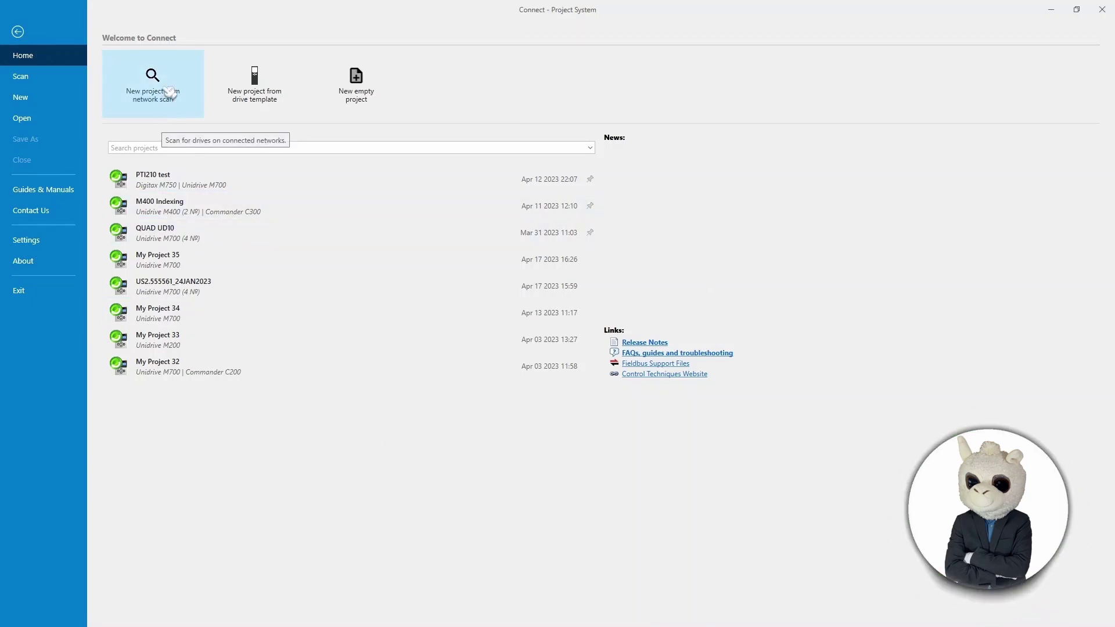
# Scan all networks for drives and wink the unreachable Factory Fit Ethernet device
pyautogui.click(169, 93)
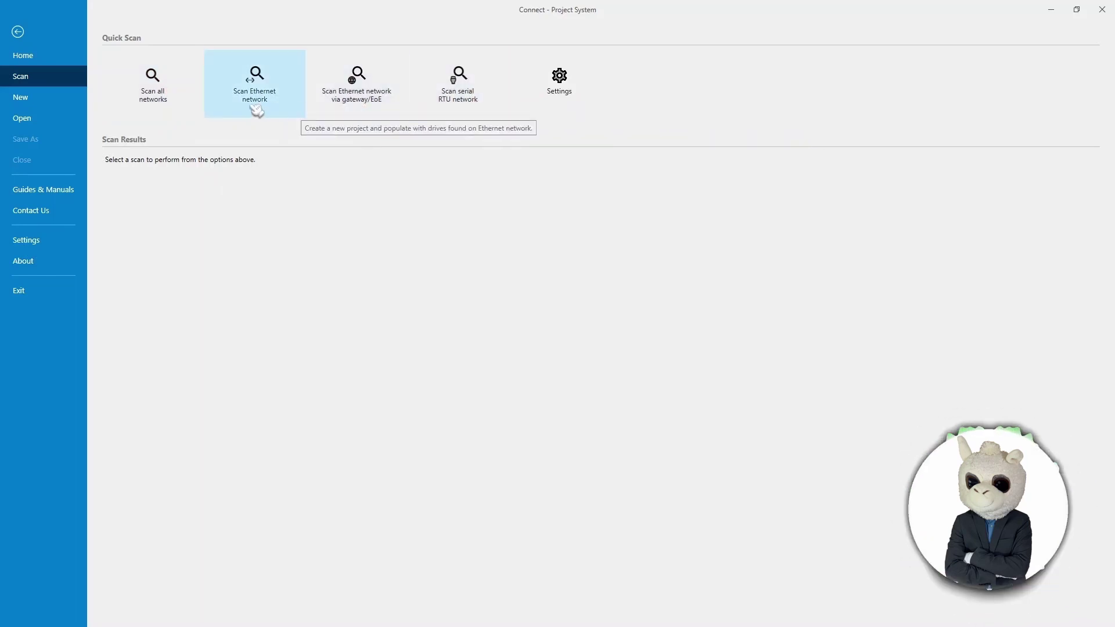
pyautogui.click(192, 104)
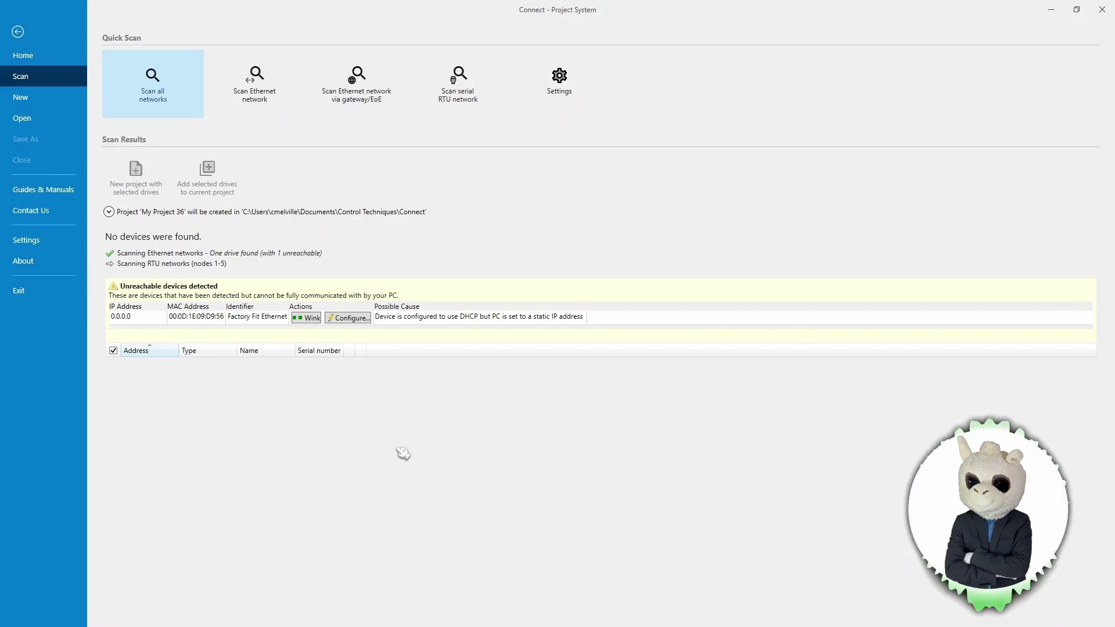
pyautogui.click(310, 322)
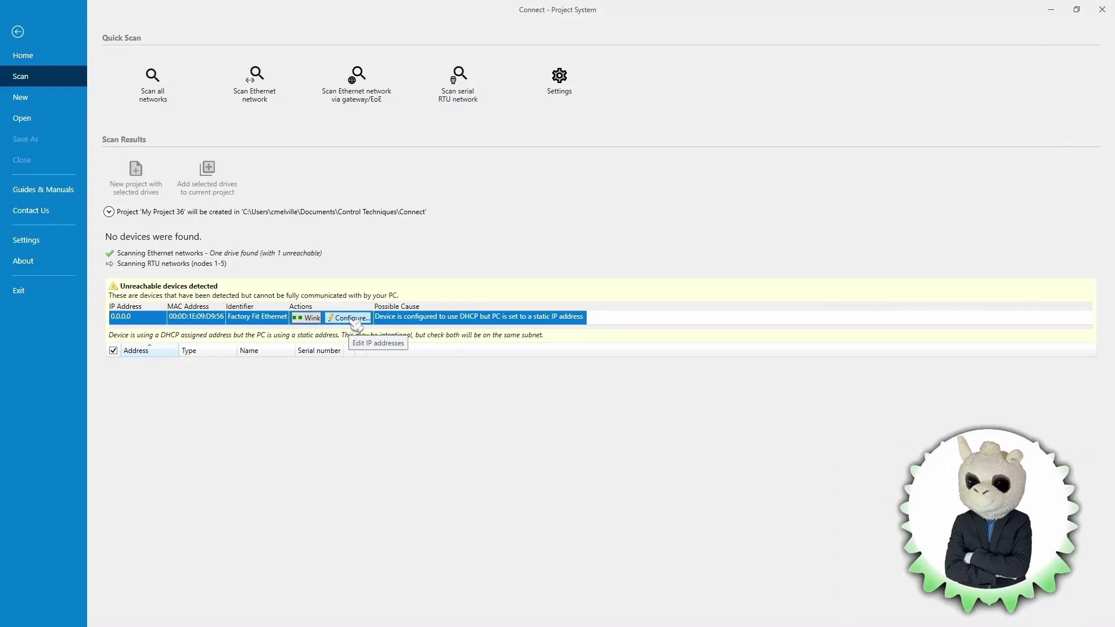
# Assign the unreachable device IP address 192.168.1.1, subnet mask 255.255.255.0 and gateway 192.168.1.254, with parameters saved in the device
pyautogui.click(356, 318)
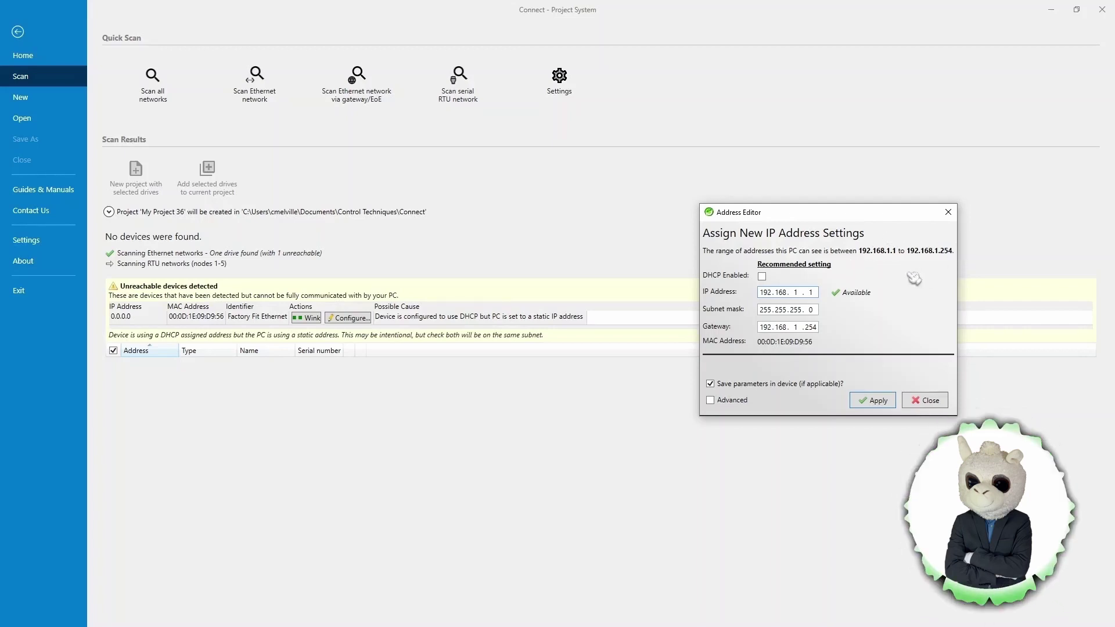
pyautogui.doubleClick(815, 295)
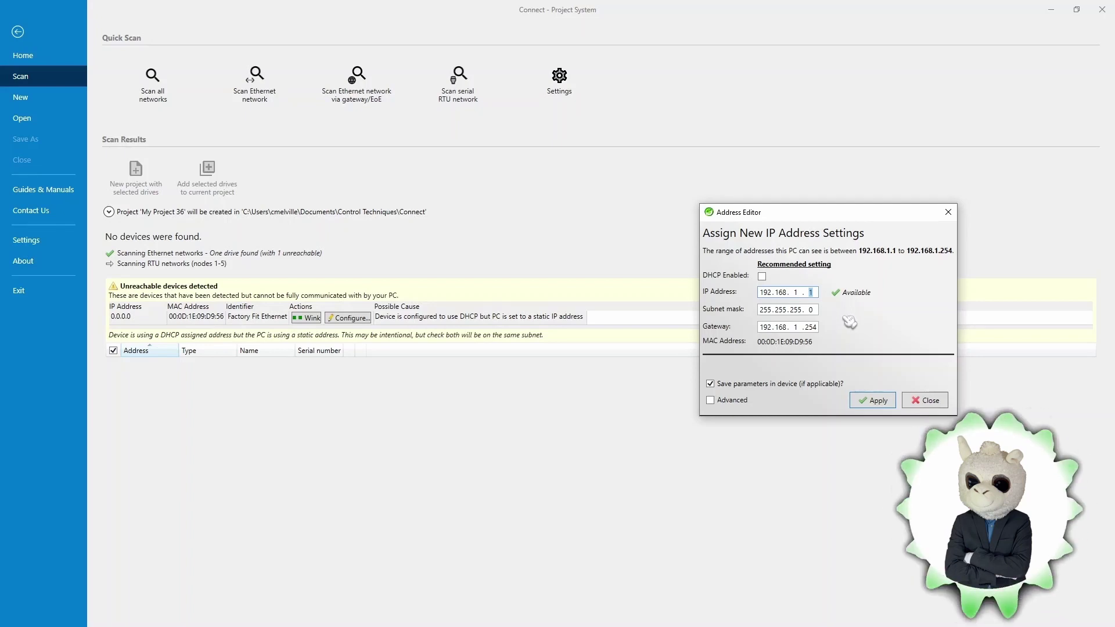
pyautogui.click(813, 309)
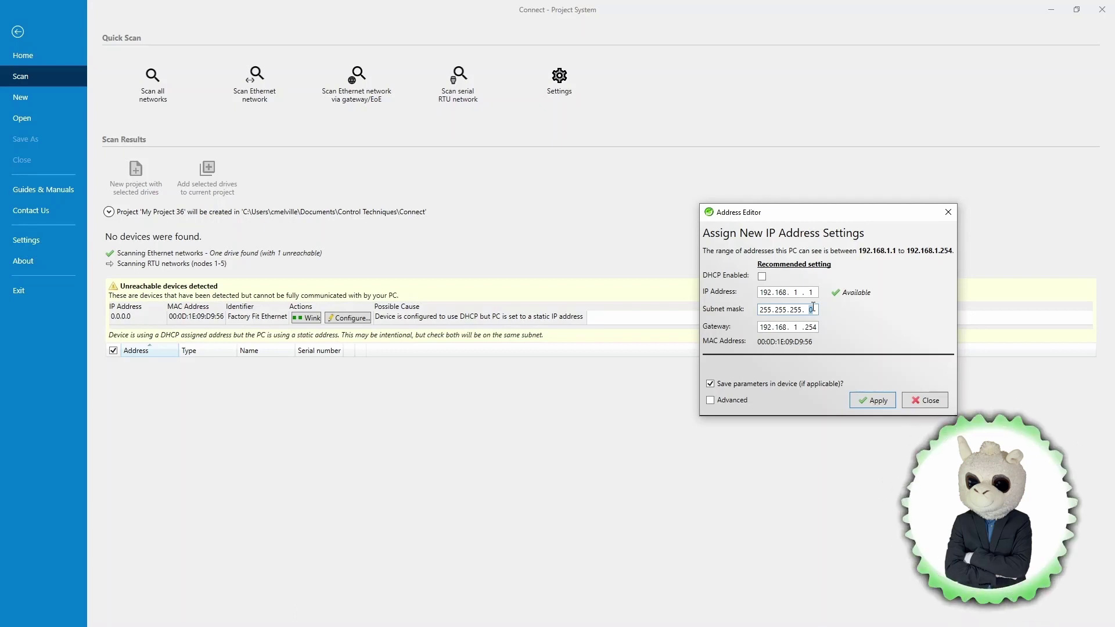
pyautogui.click(879, 402)
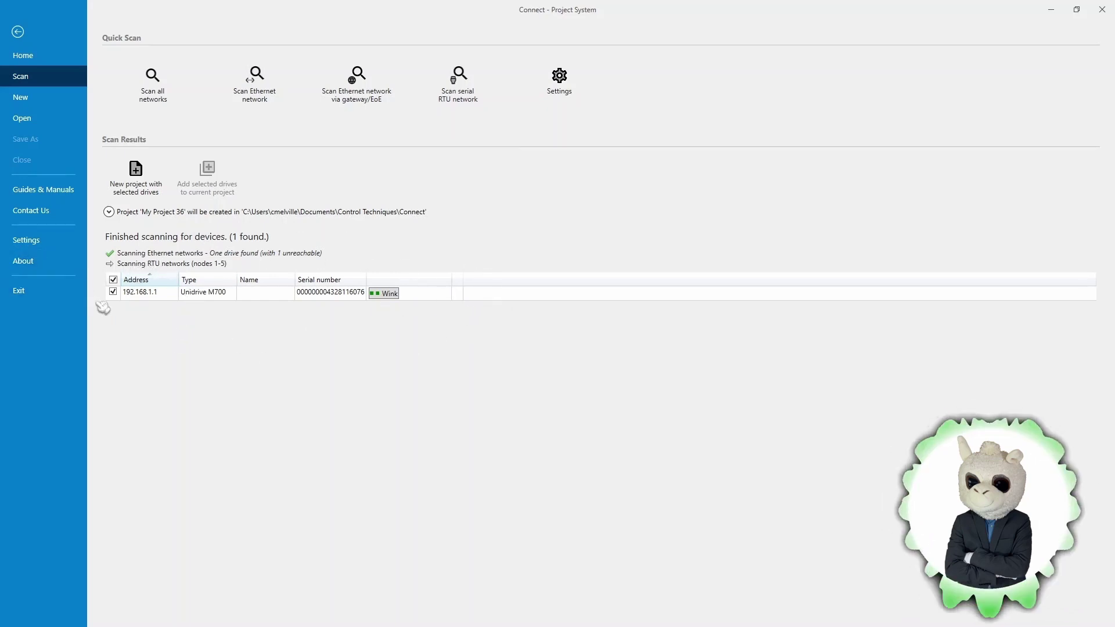
# Create a new project with the selected Unidrive M700 and bring the drive online
pyautogui.click(144, 185)
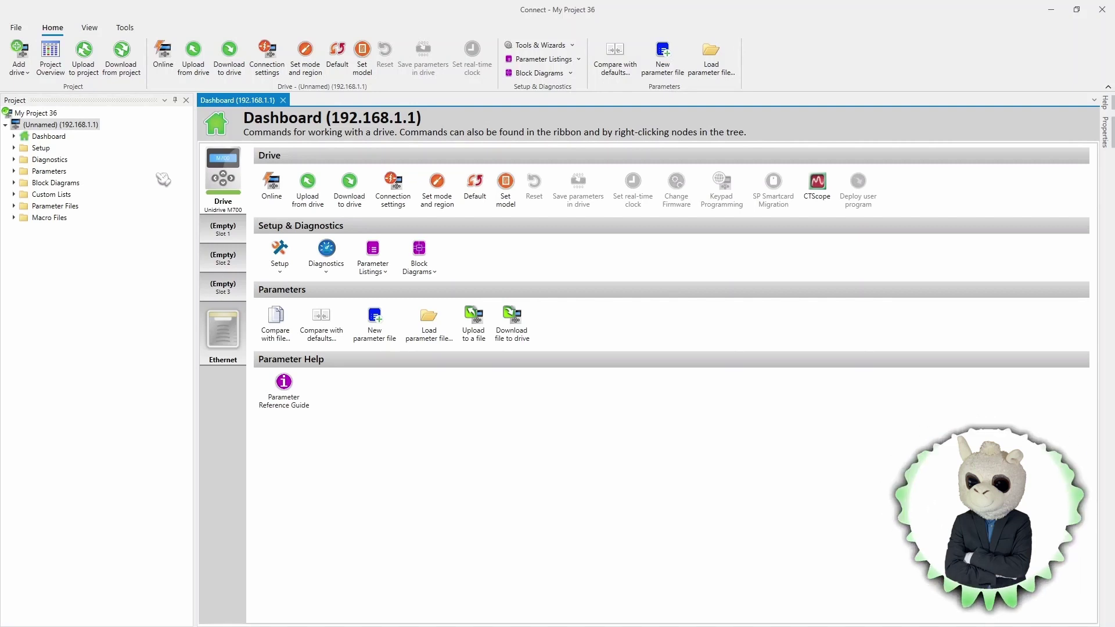
pyautogui.click(271, 185)
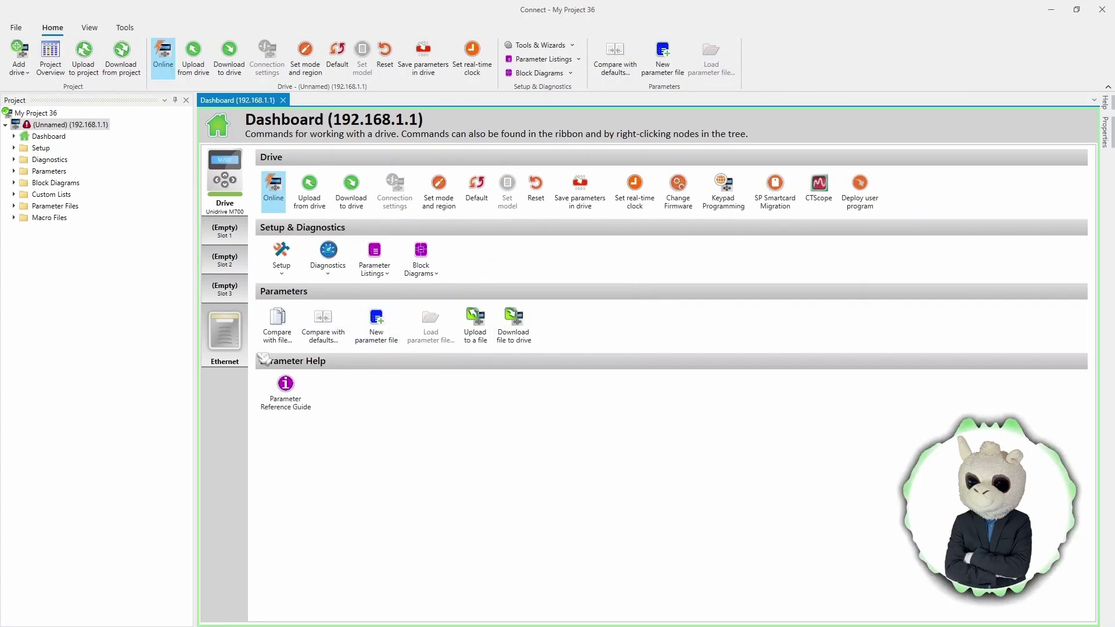
# Open the Ethernet module's Menu 4.02 Ethernet Configuration parameters and check the IP Address entry
pyautogui.click(230, 356)
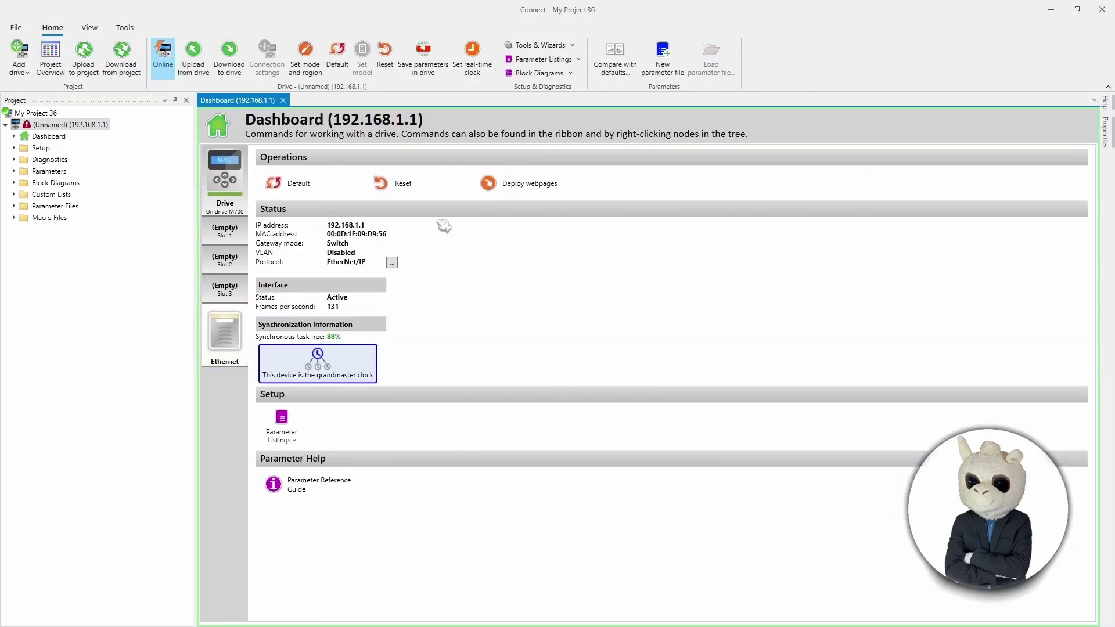
pyautogui.click(298, 443)
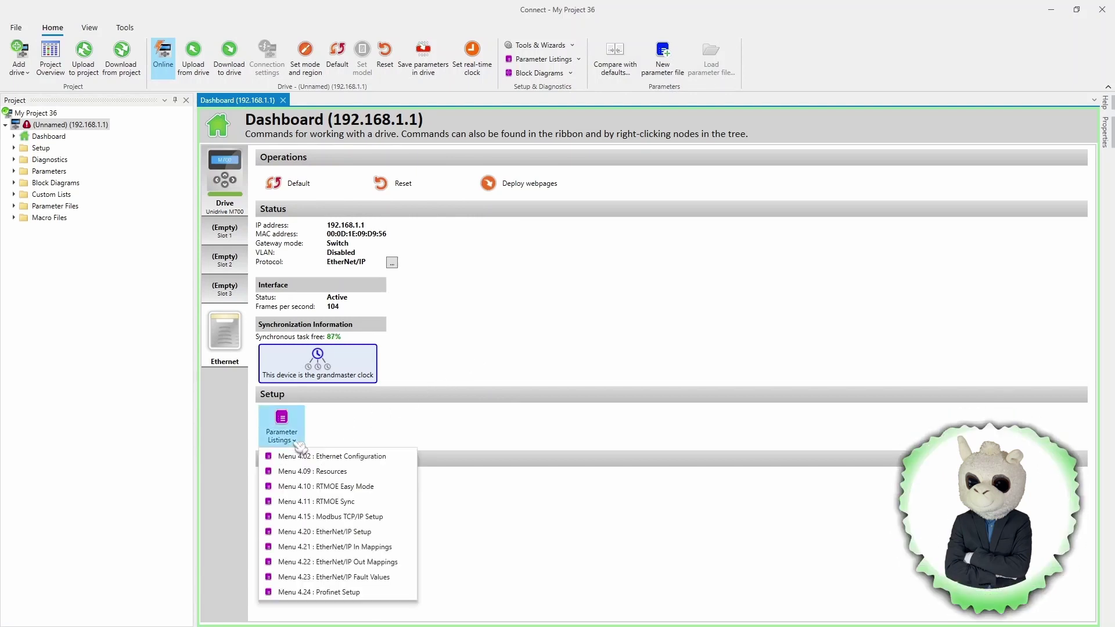
pyautogui.click(405, 458)
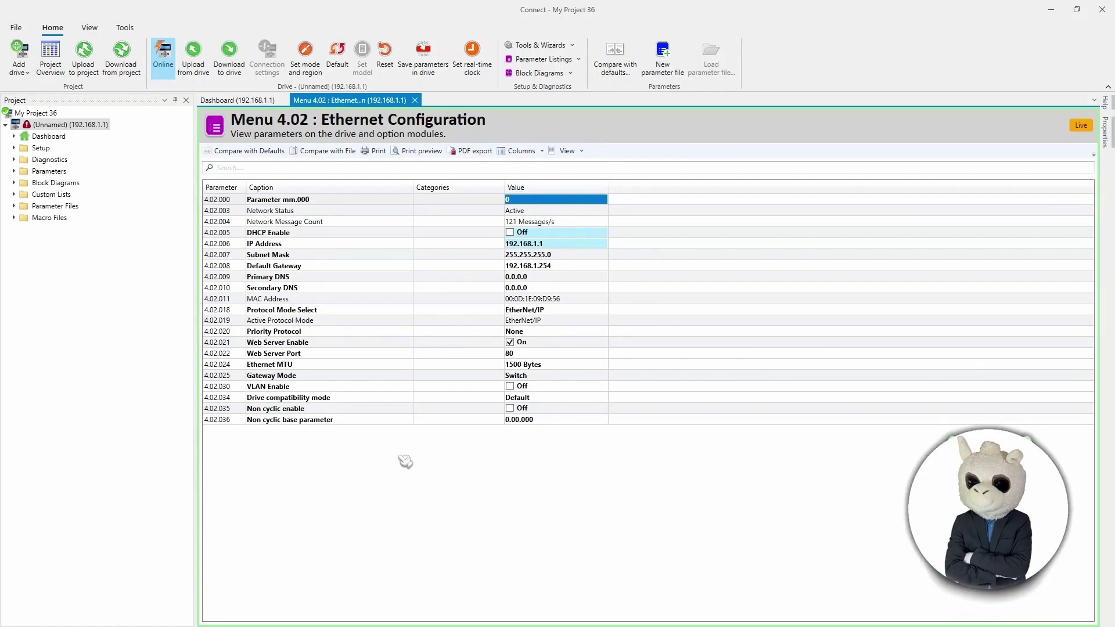
pyautogui.click(460, 246)
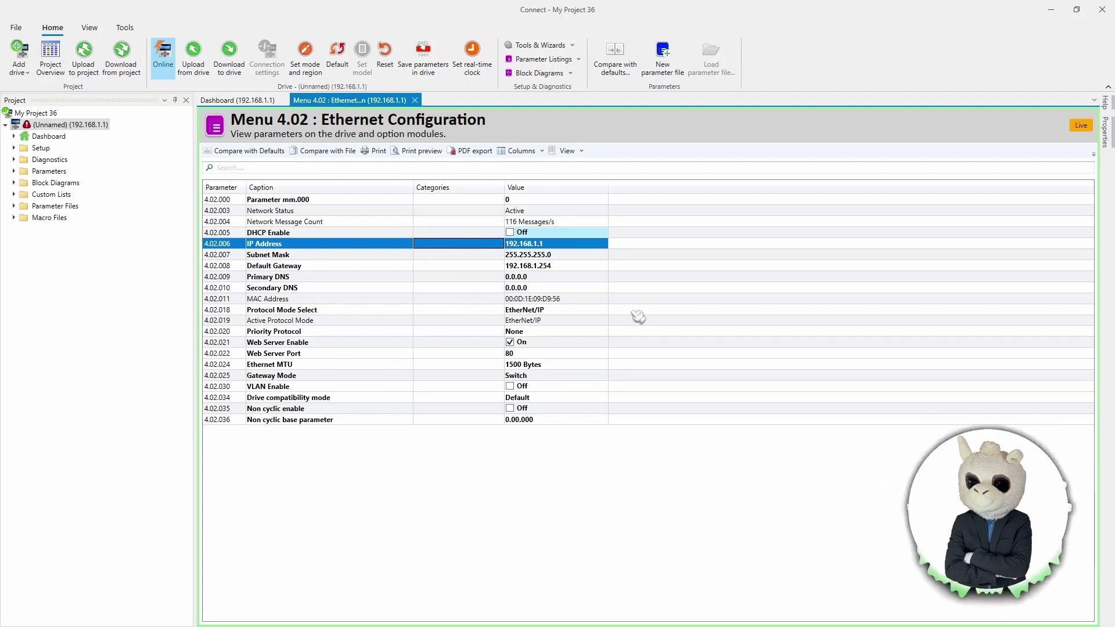
# Set Protocol Mode Select (4.02.018) to ProfiNet and check the Active Protocol Mode entry
pyautogui.click(607, 310)
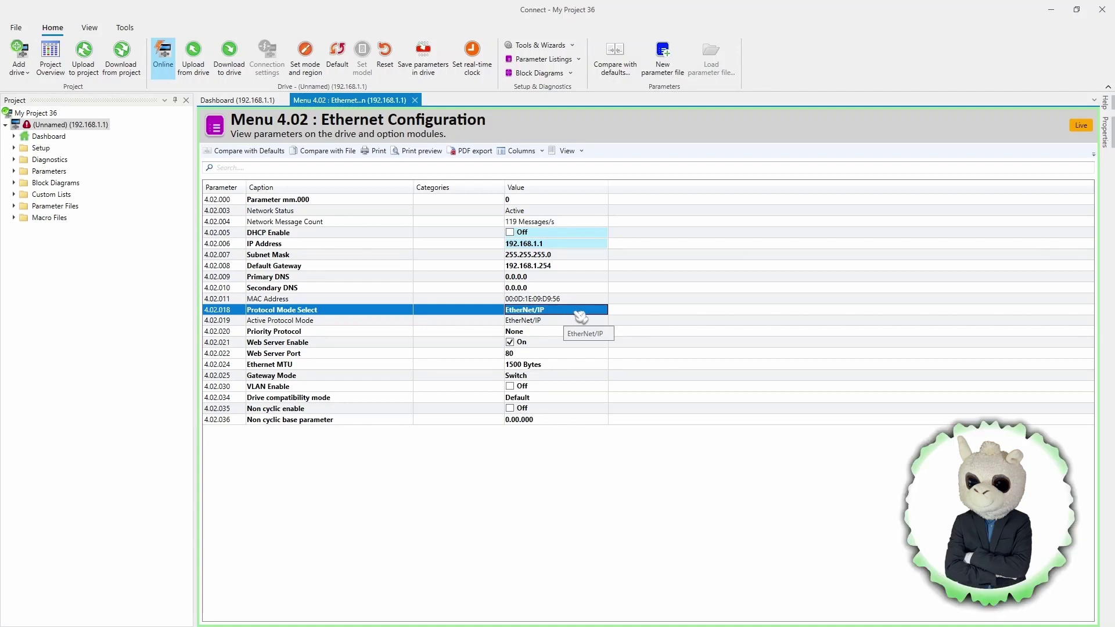
pyautogui.click(599, 312)
pyautogui.click(582, 312)
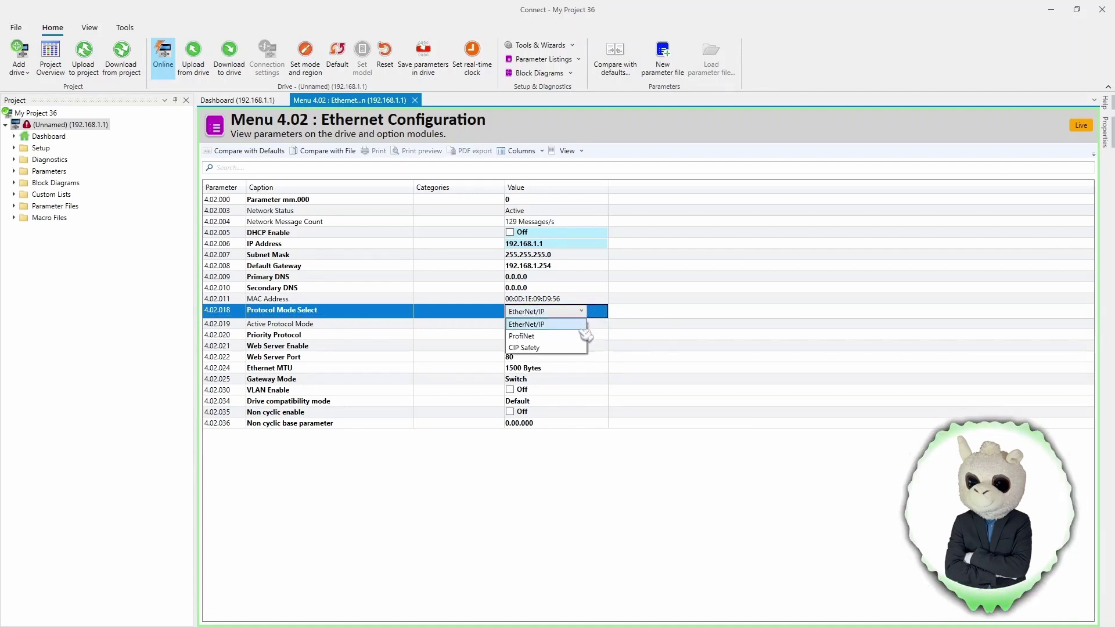
pyautogui.click(577, 338)
pyautogui.click(591, 325)
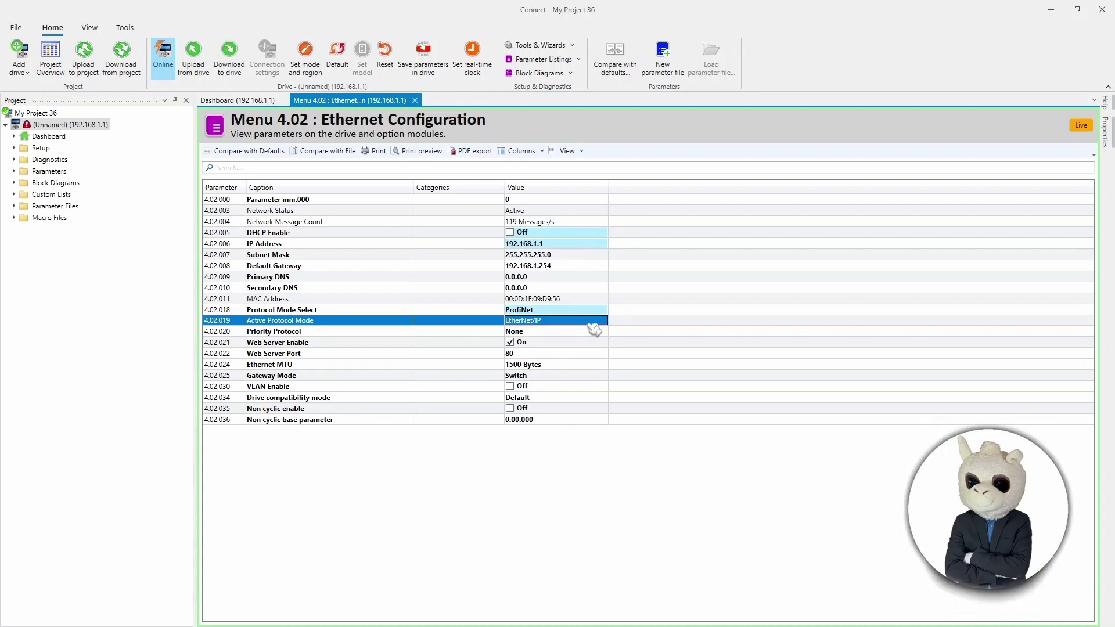
# Save the parameters in the drive and reset the Ethernet module from its dashboard page
pyautogui.click(427, 58)
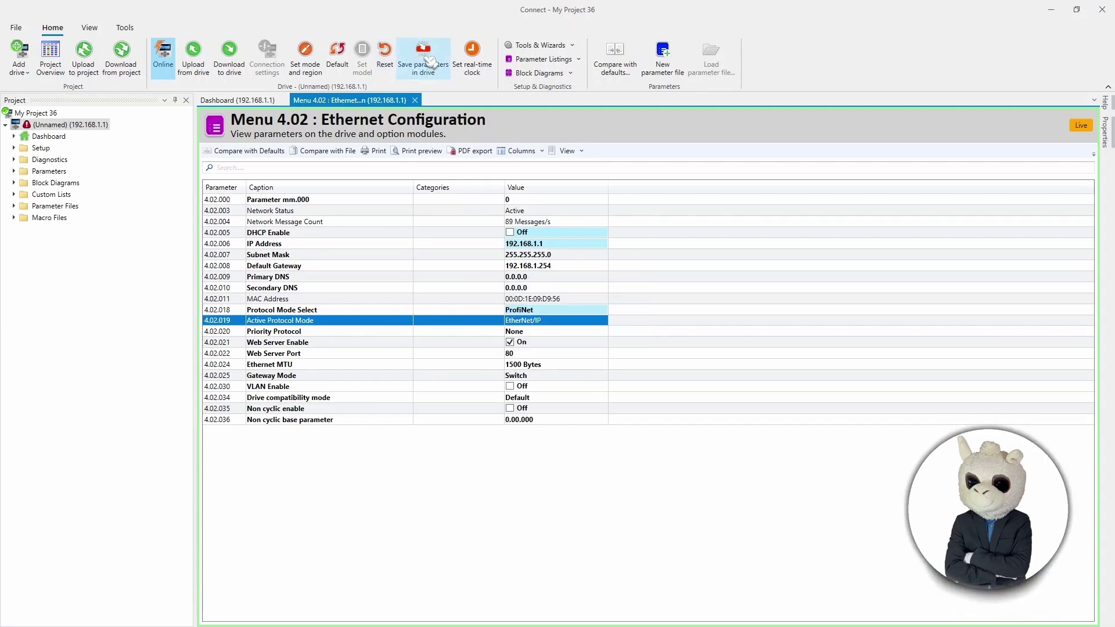
pyautogui.click(245, 104)
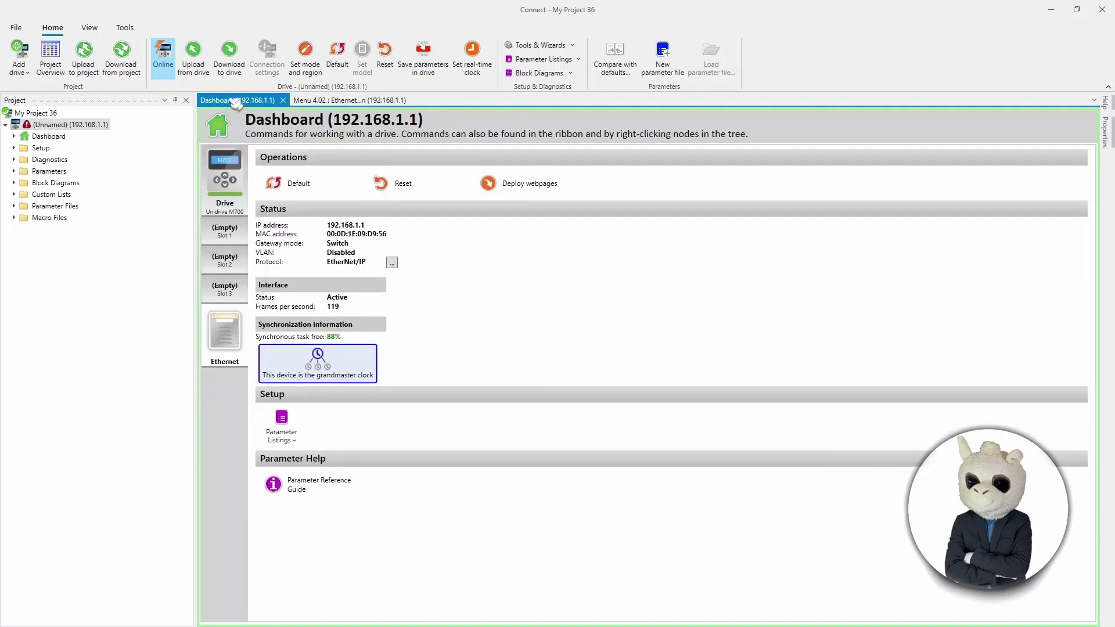
pyautogui.click(60, 138)
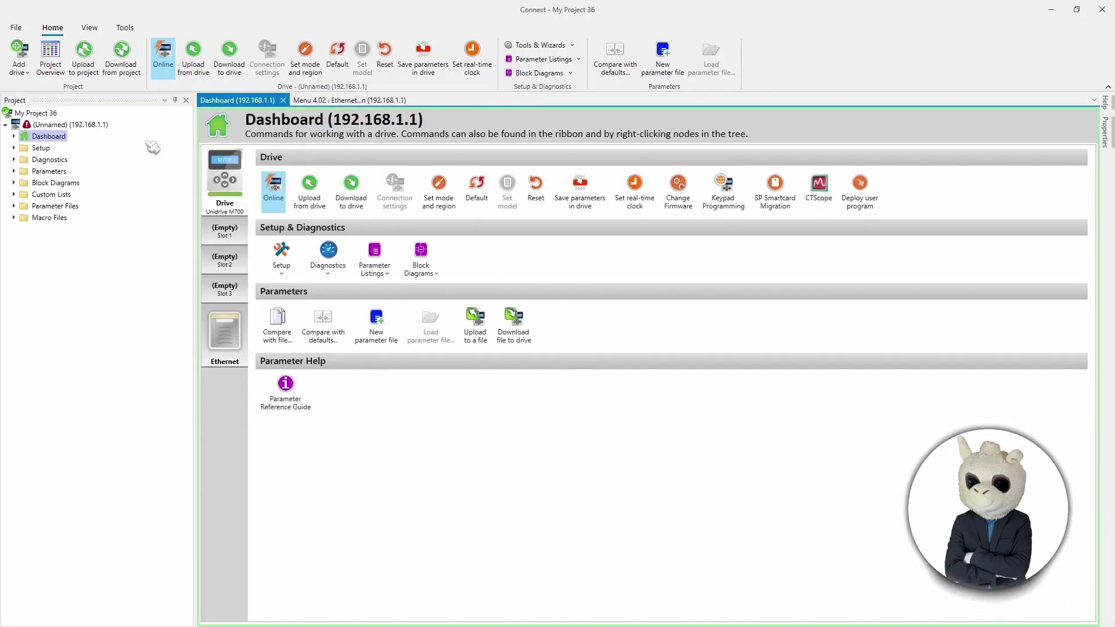
pyautogui.click(239, 341)
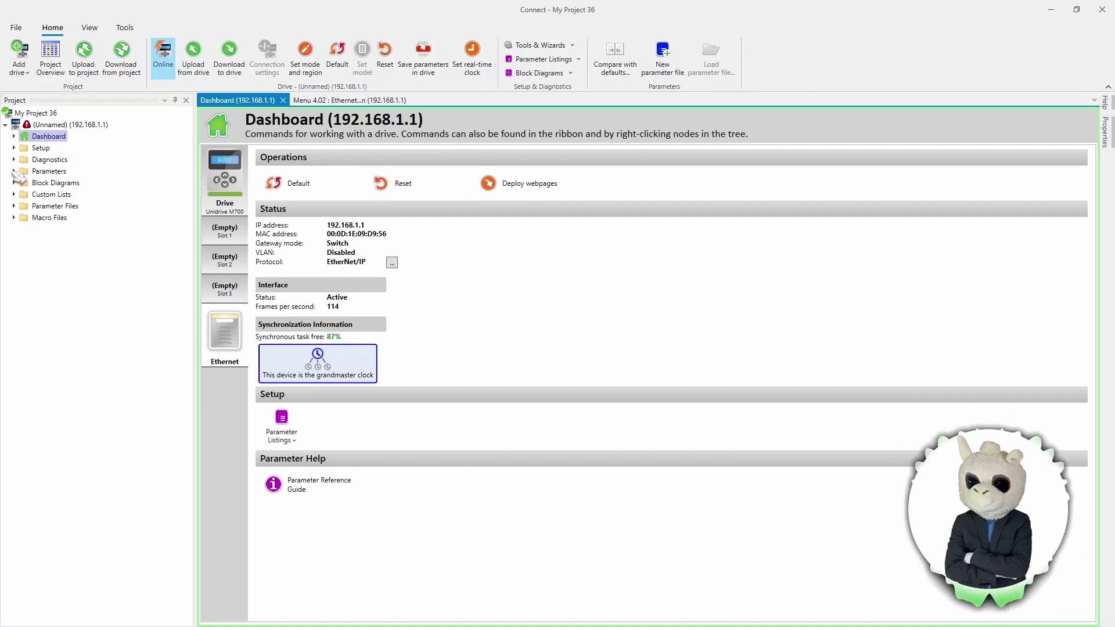
pyautogui.click(431, 184)
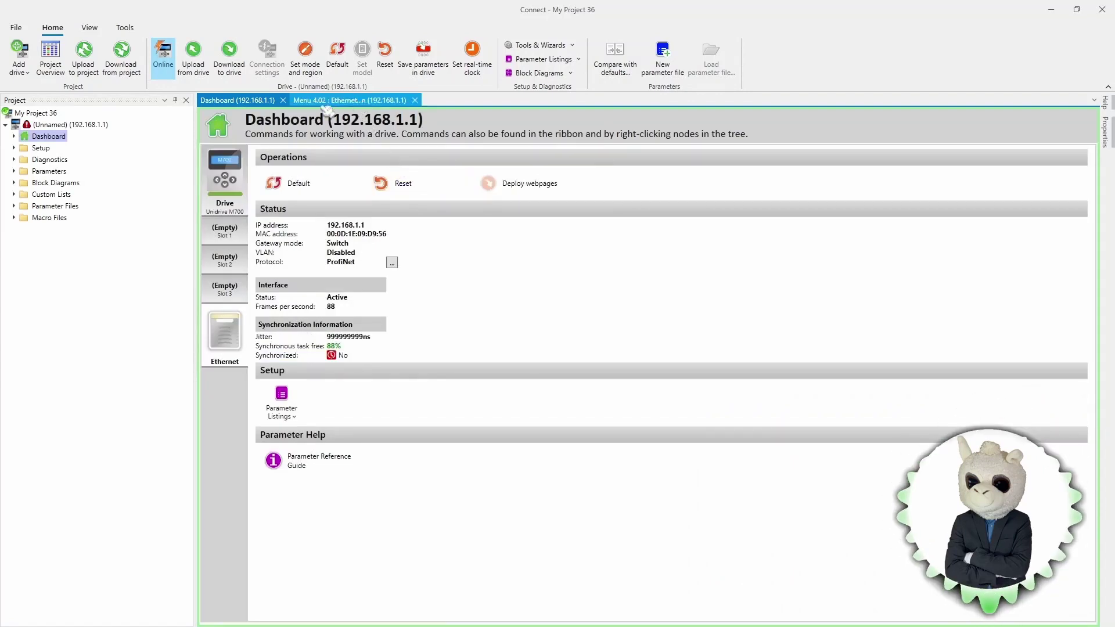
# Reopen the Menu 4.02 Ethernet Configuration listing to check the active protocol
pyautogui.click(298, 419)
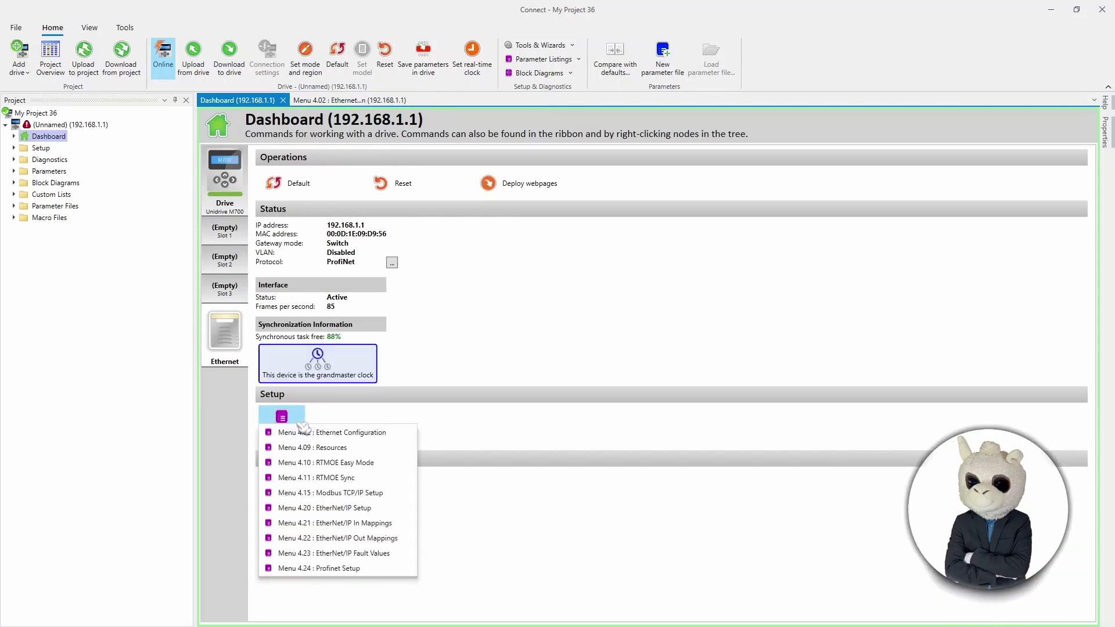
pyautogui.click(401, 433)
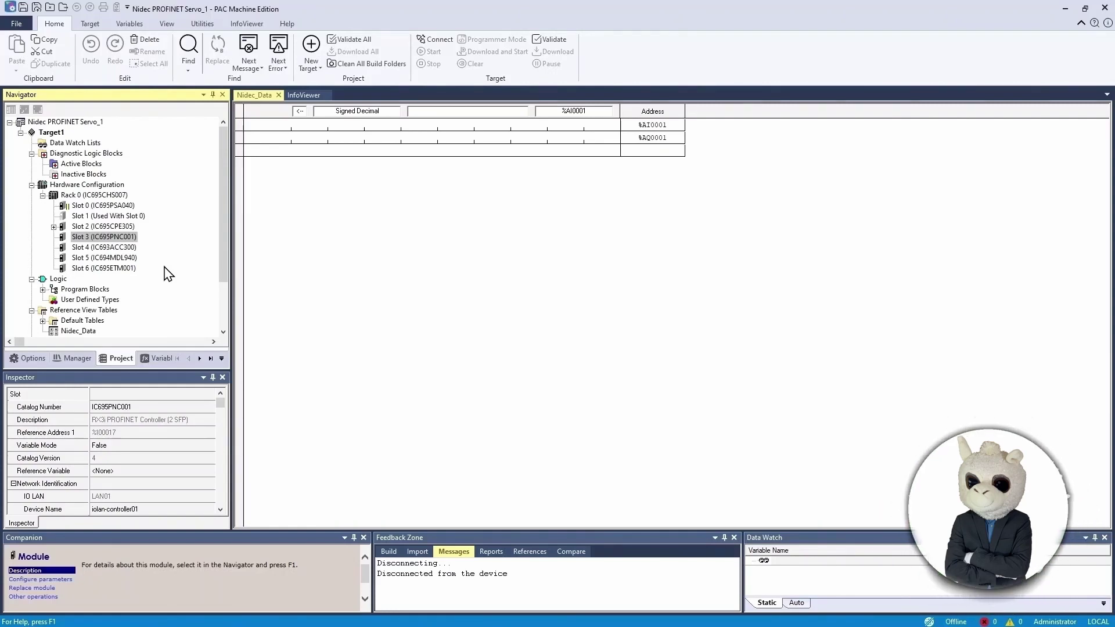
# In PAC Machine Edition, list the network's PROFINET devices with the PROFINET DCP tool over the Hardwired Enet connection
pyautogui.click(202, 24)
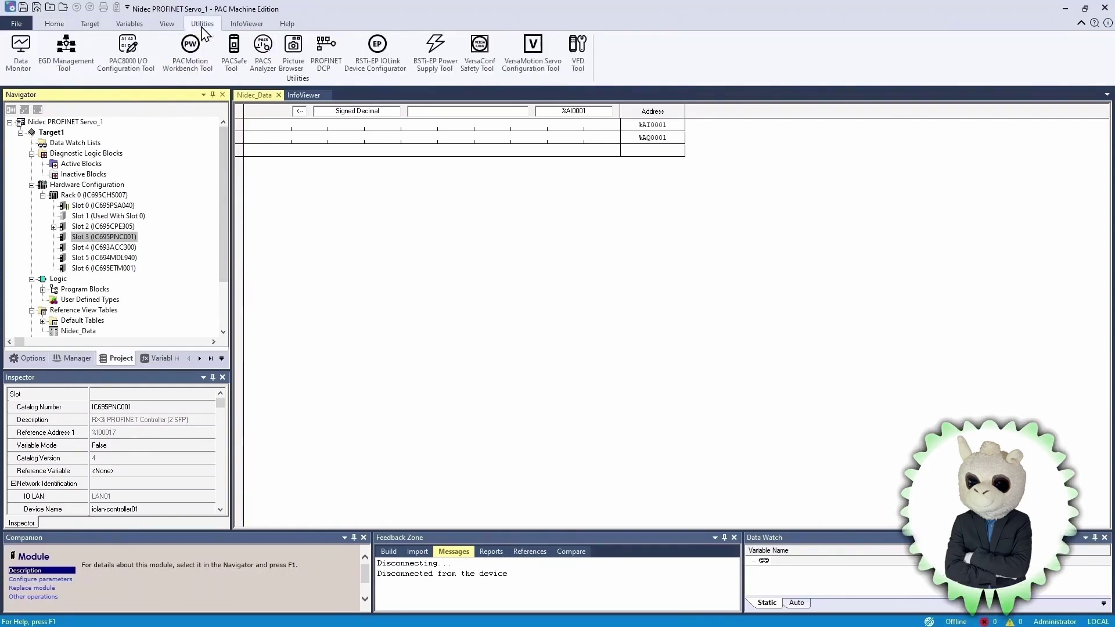
pyautogui.click(327, 73)
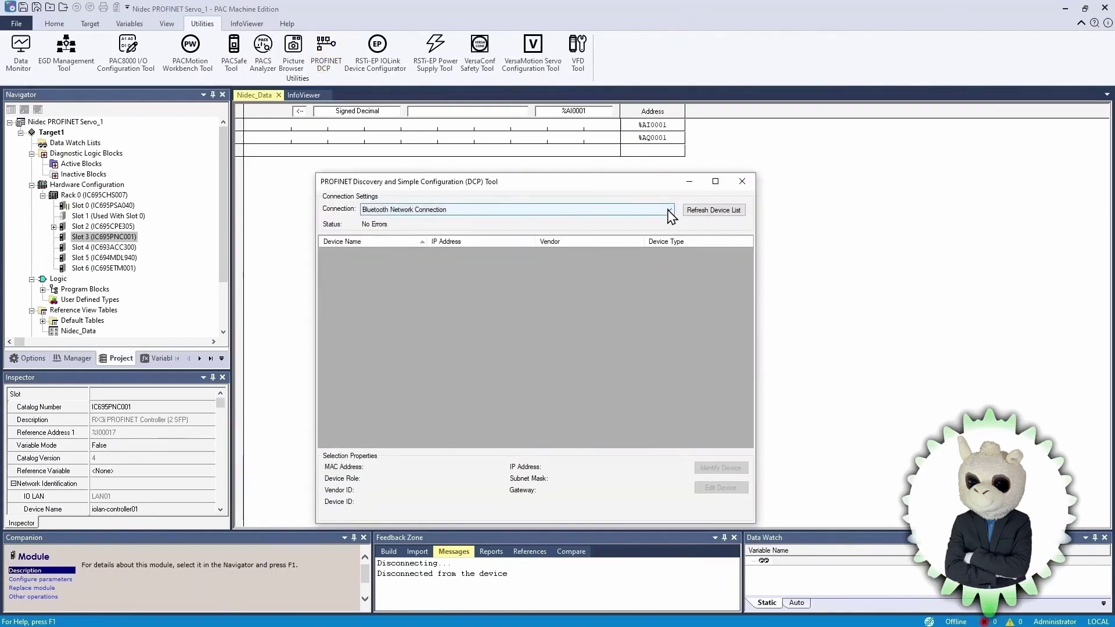
pyautogui.click(671, 212)
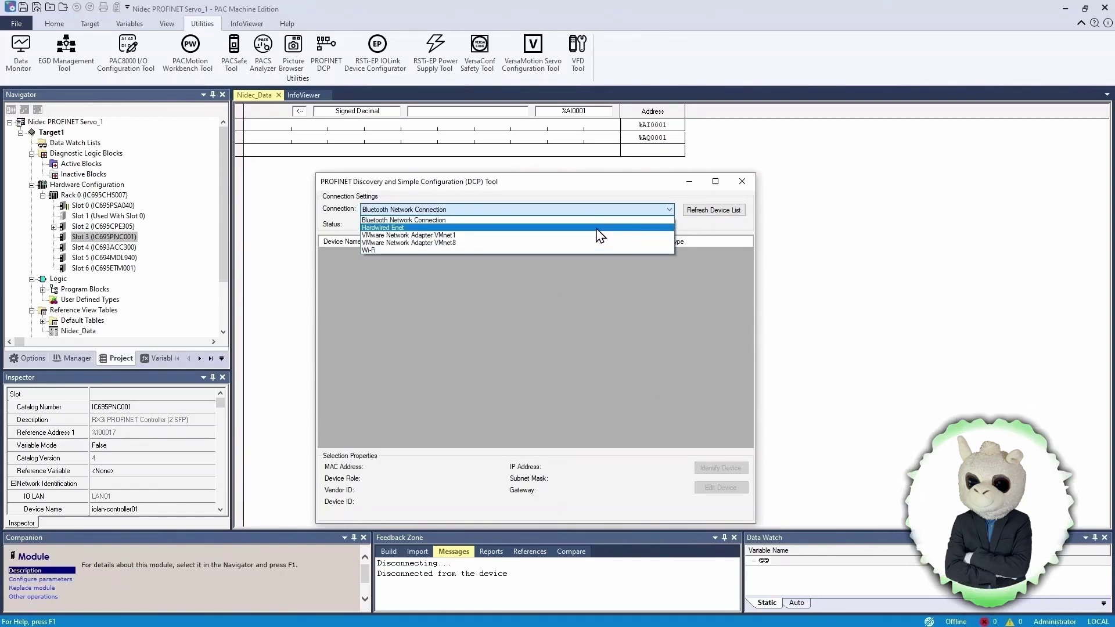
pyautogui.click(599, 228)
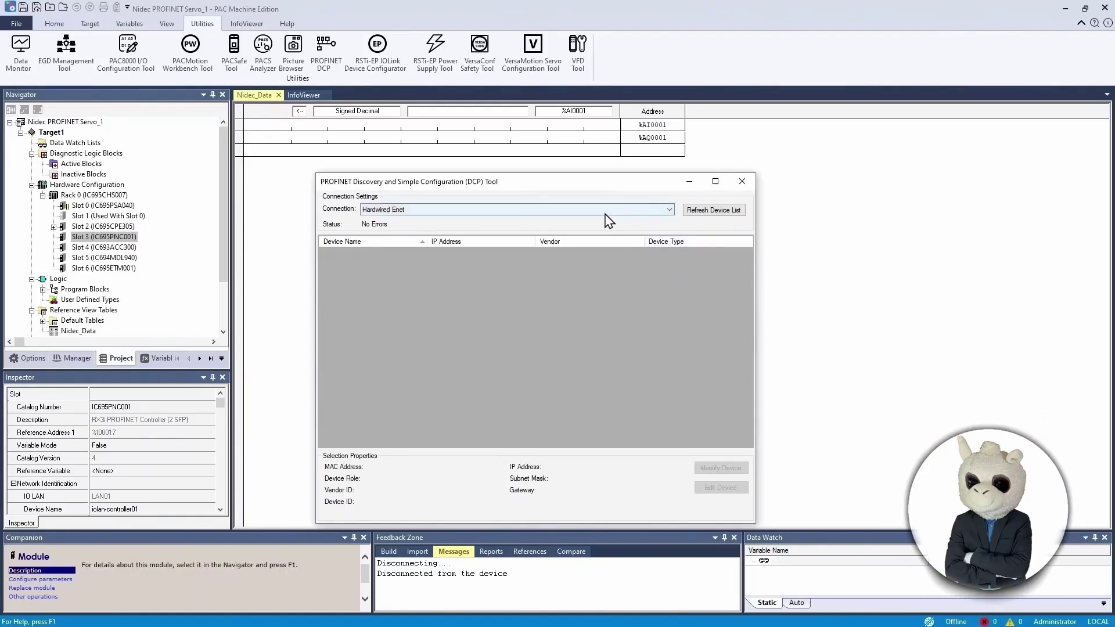
pyautogui.click(717, 213)
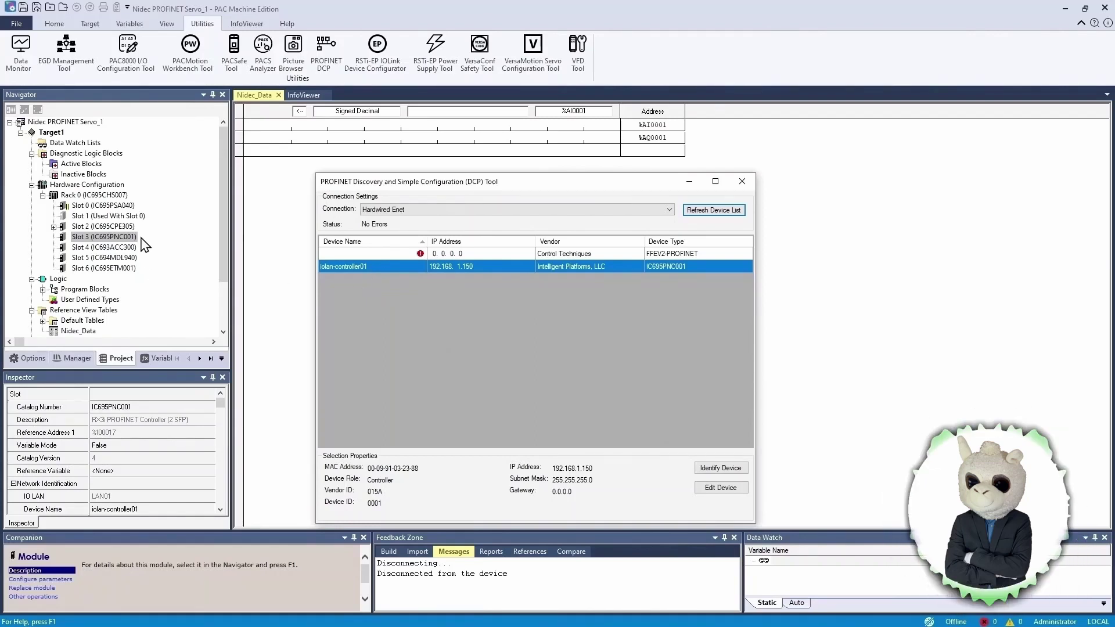
# Run device identification on the Control Techniques FFEV2-PROFINET drive, then stop it
pyautogui.click(724, 253)
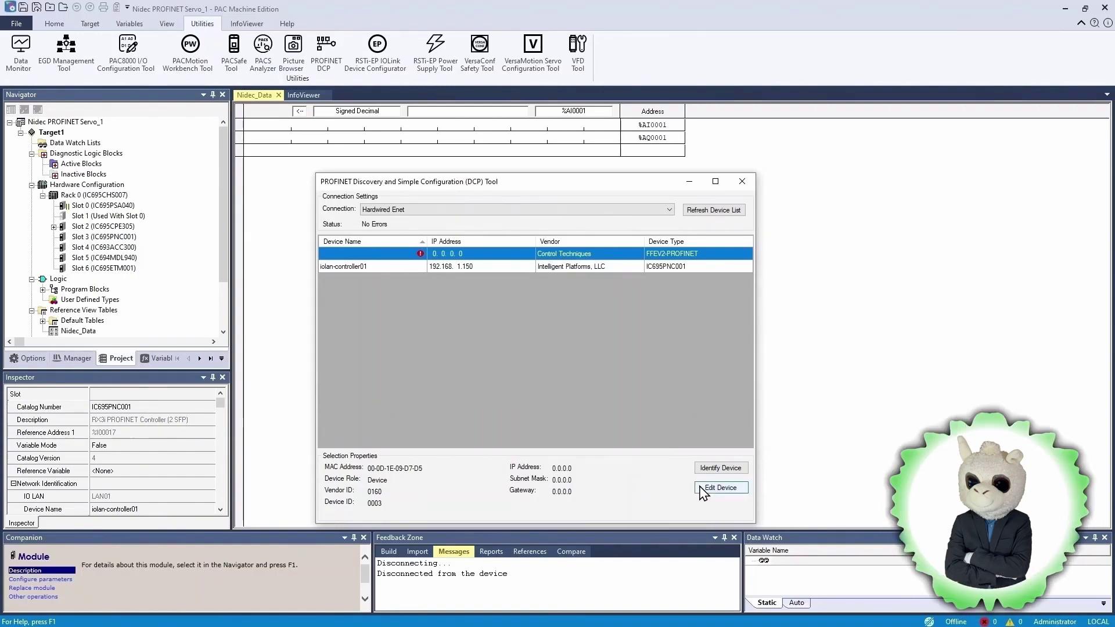
pyautogui.click(728, 472)
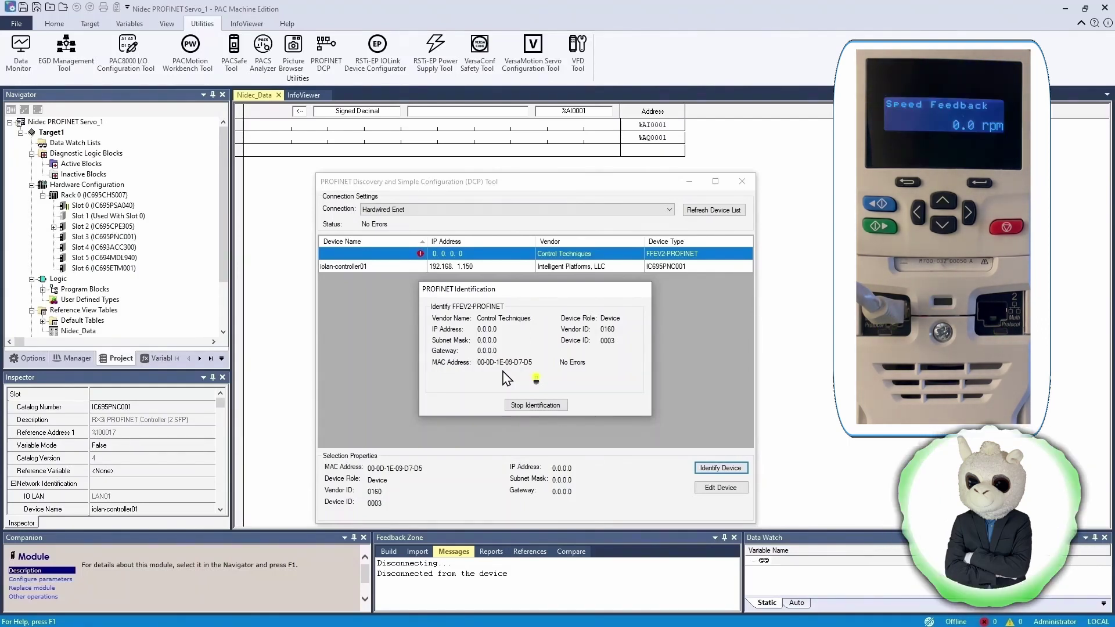
pyautogui.click(534, 405)
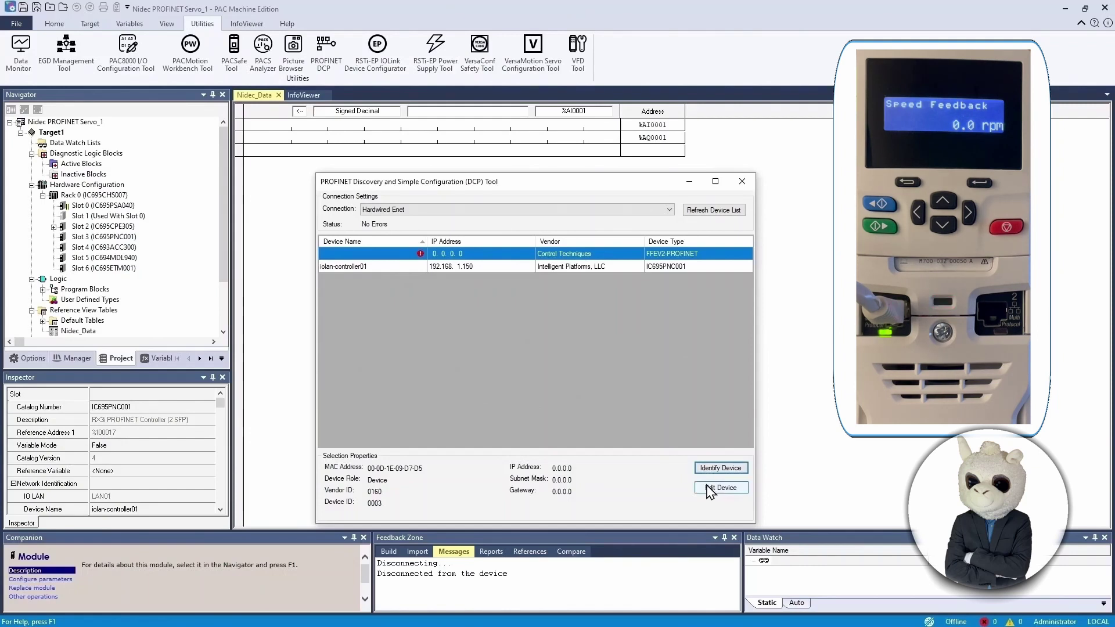
# Assign the device name drive01 to the Control Techniques FFEV2-PROFINET drive and exit its properties
pyautogui.click(708, 488)
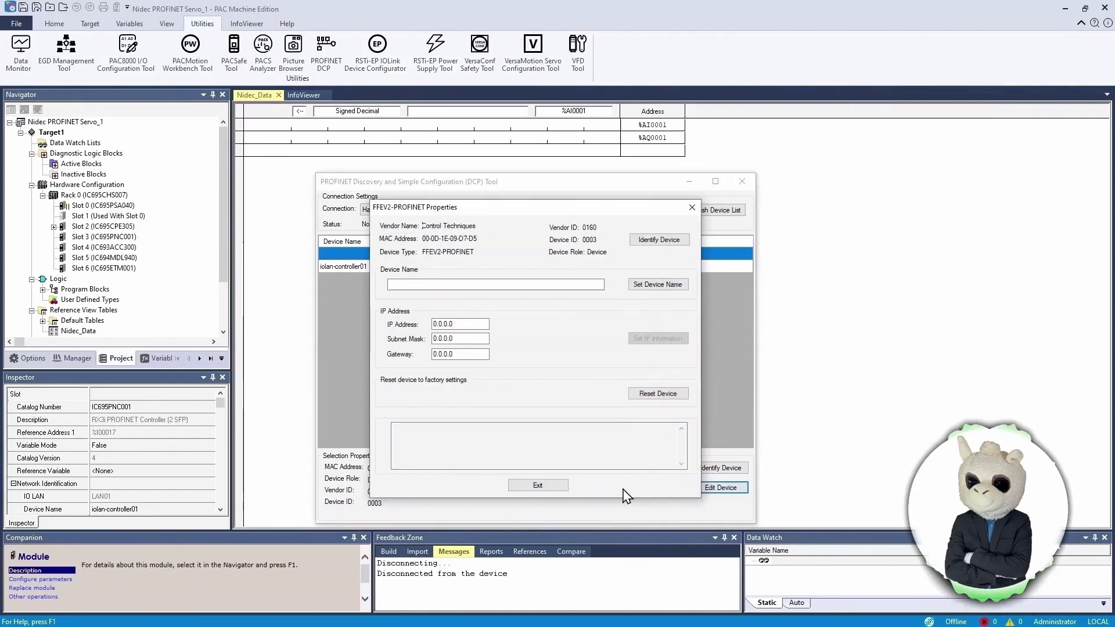
pyautogui.click(486, 284)
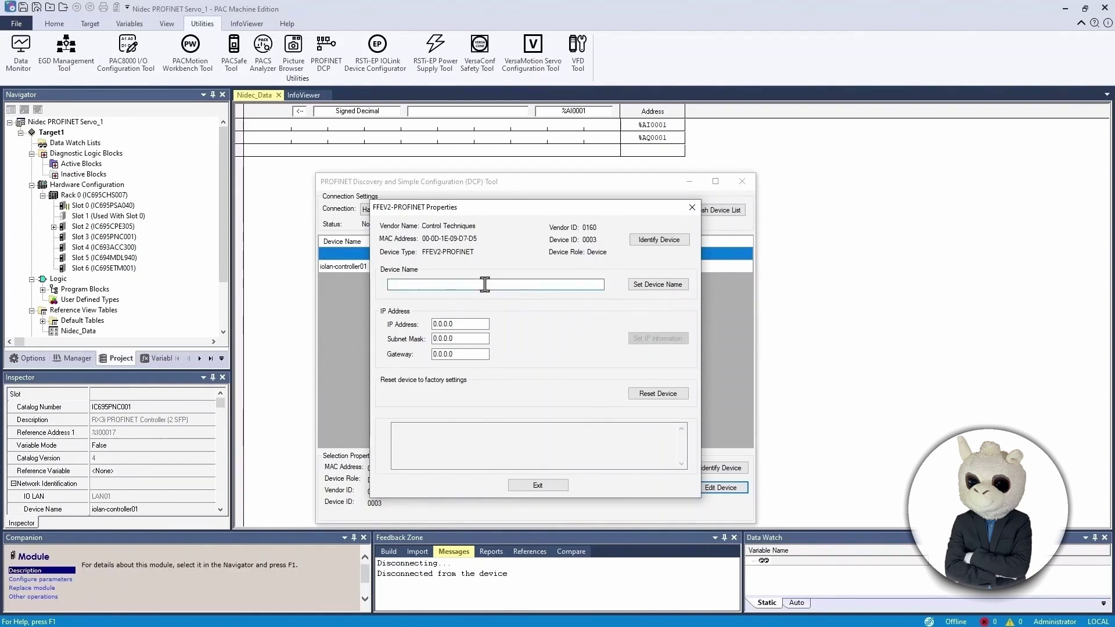
pyautogui.write('dri')
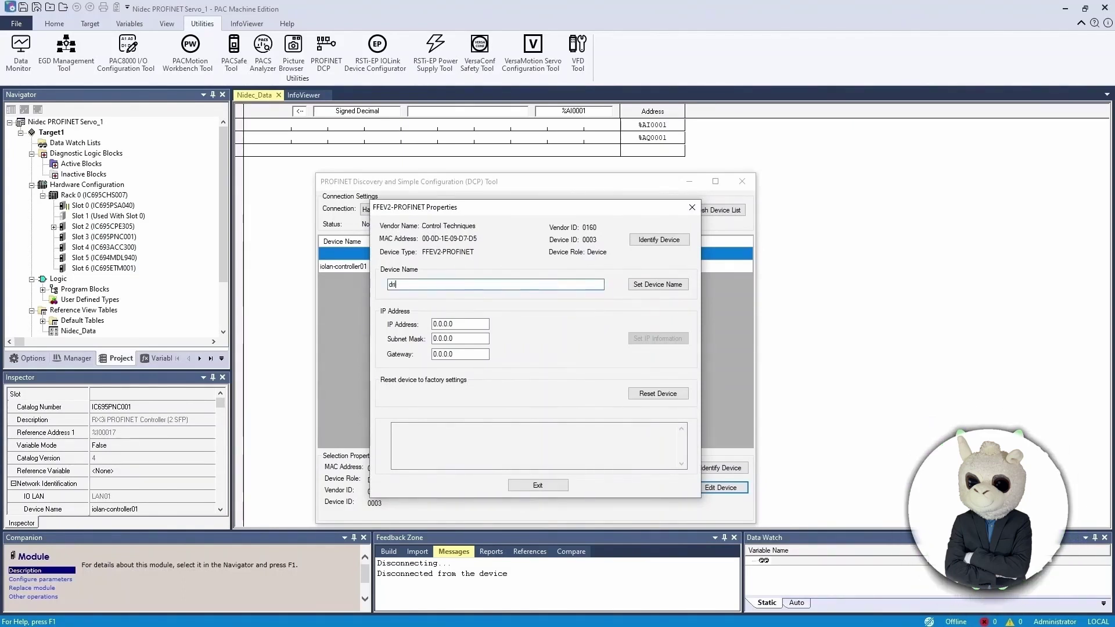
pyautogui.write('ve01')
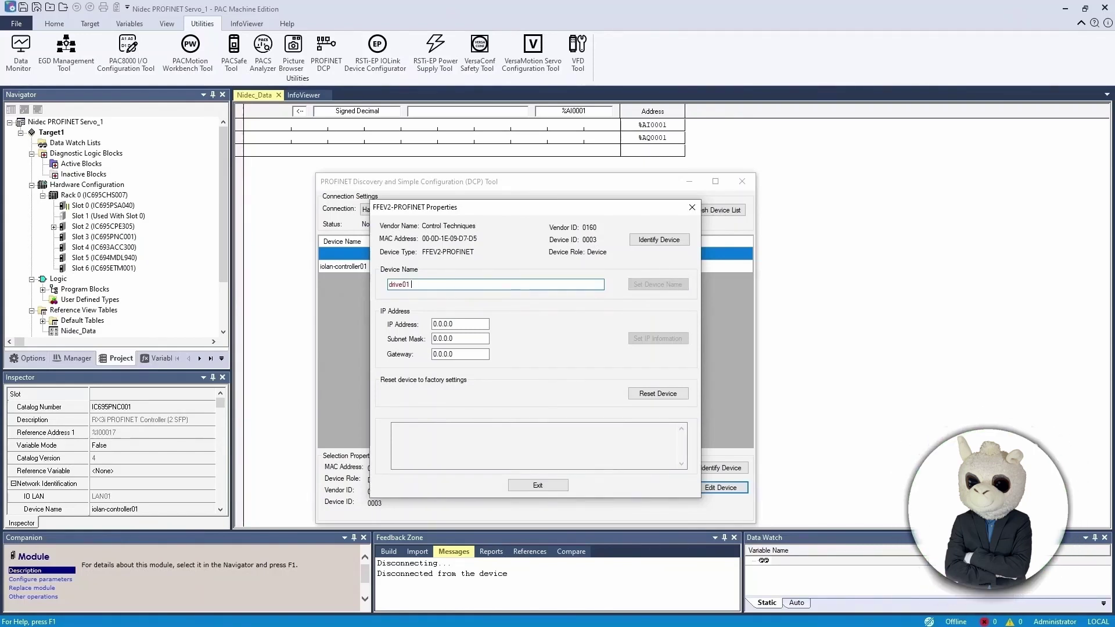
pyautogui.press('BackSpace')
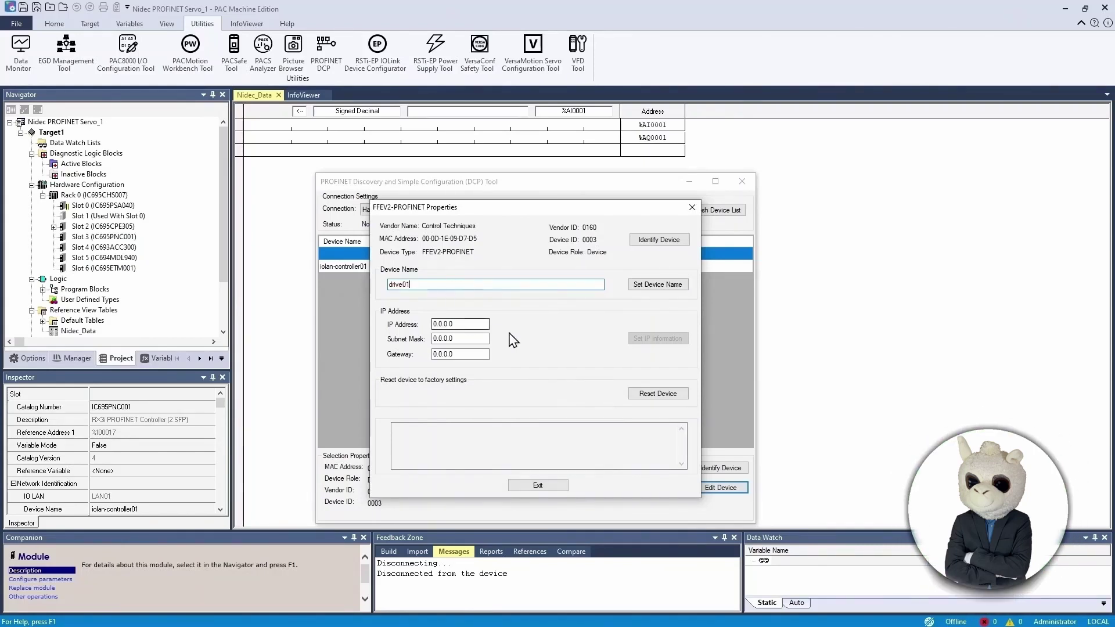
pyautogui.click(655, 285)
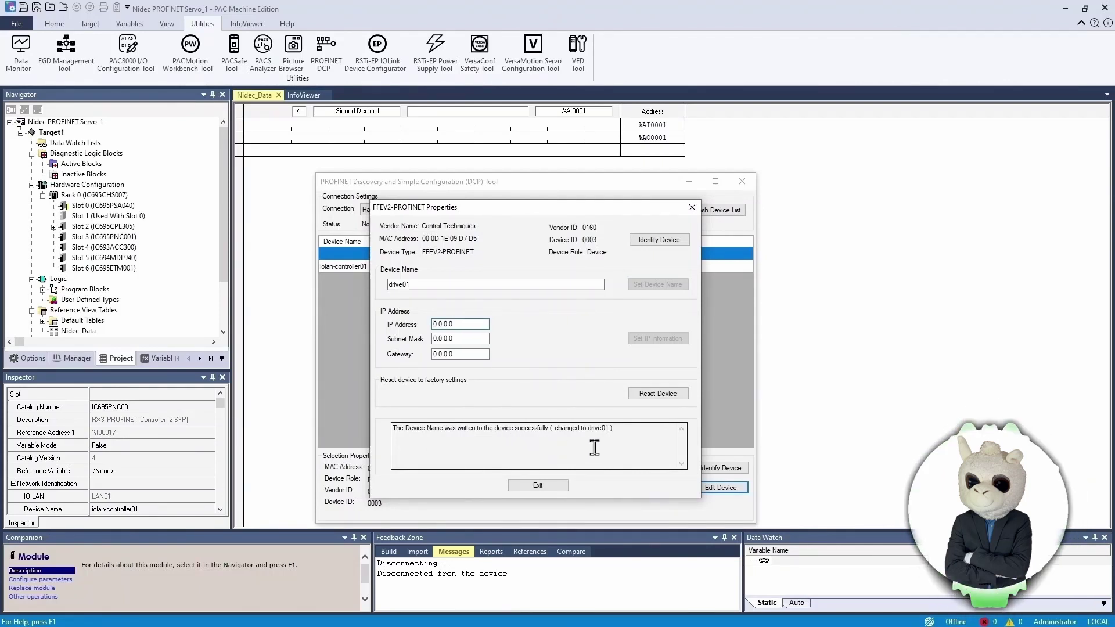
pyautogui.click(463, 323)
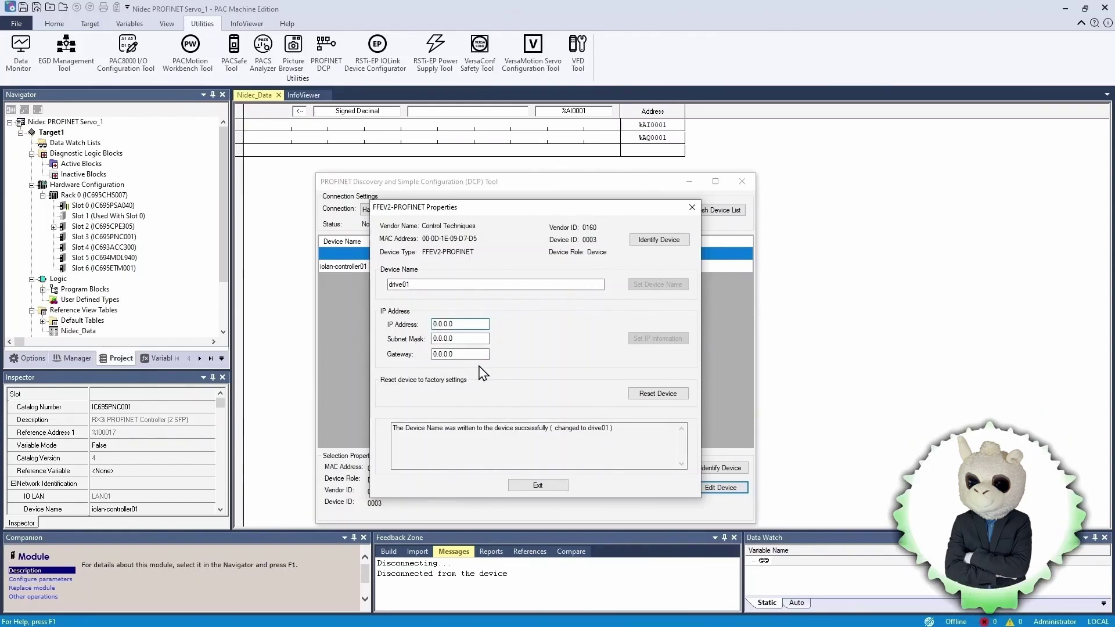
pyautogui.click(549, 491)
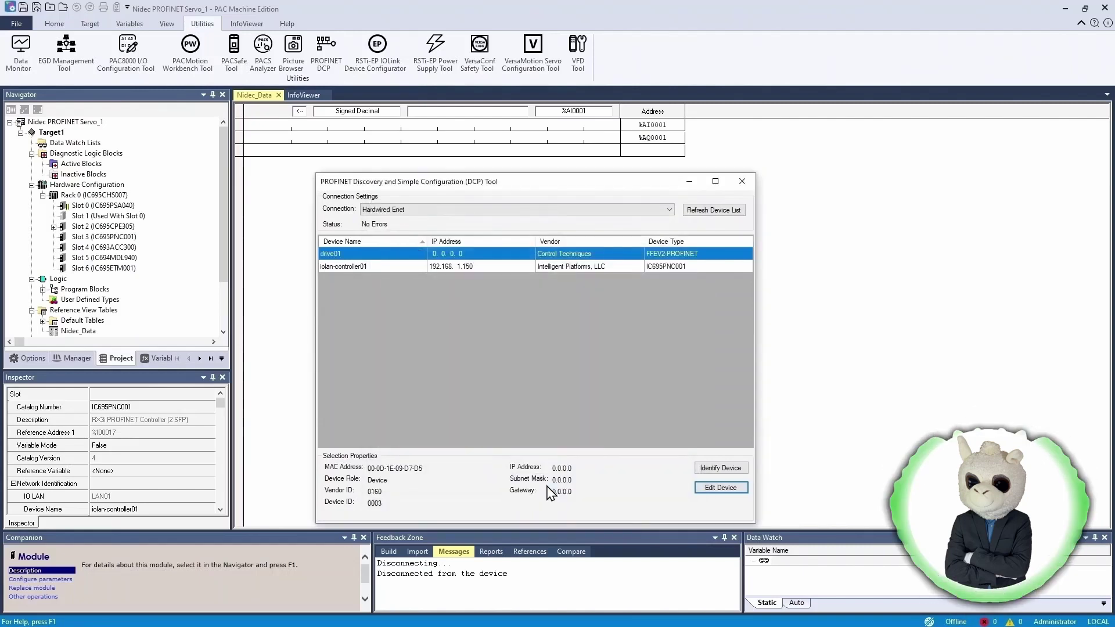
pyautogui.click(198, 285)
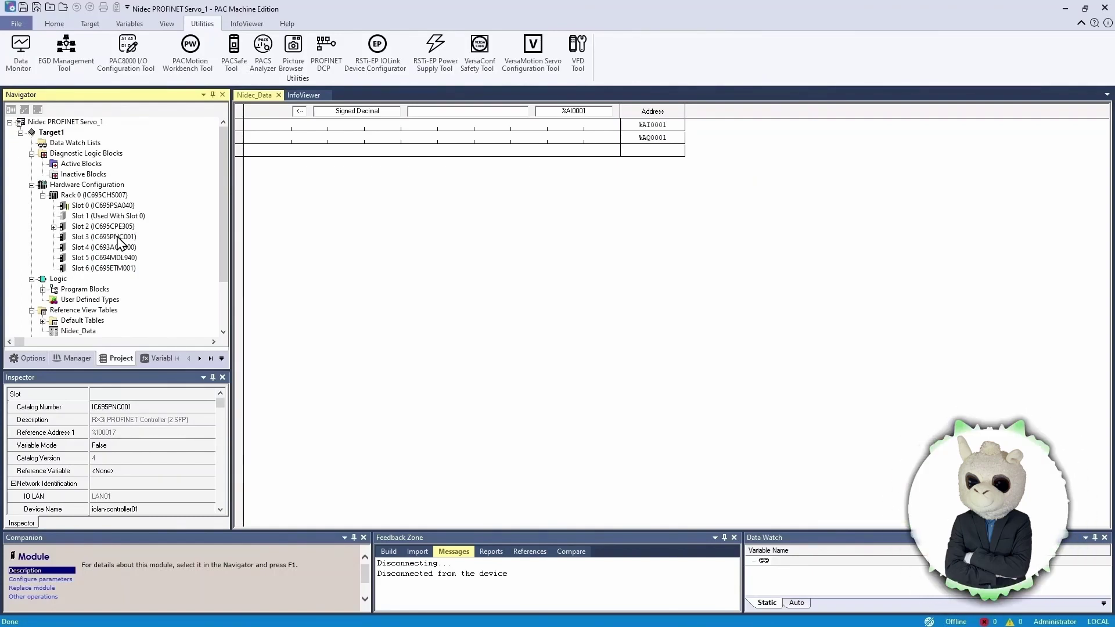
pyautogui.rightClick(118, 237)
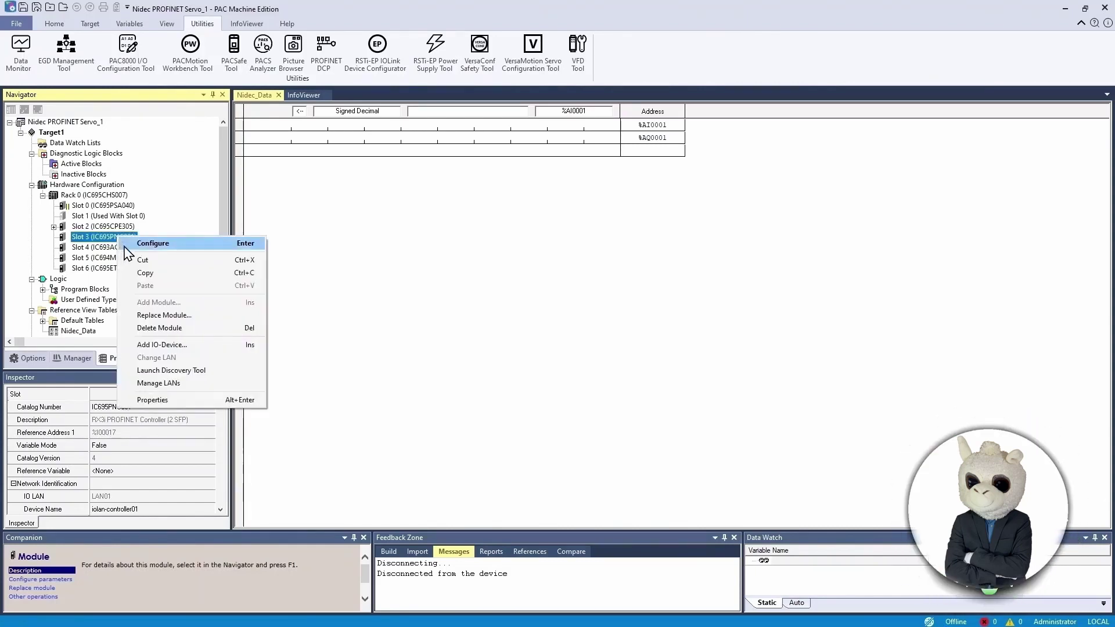
pyautogui.click(158, 346)
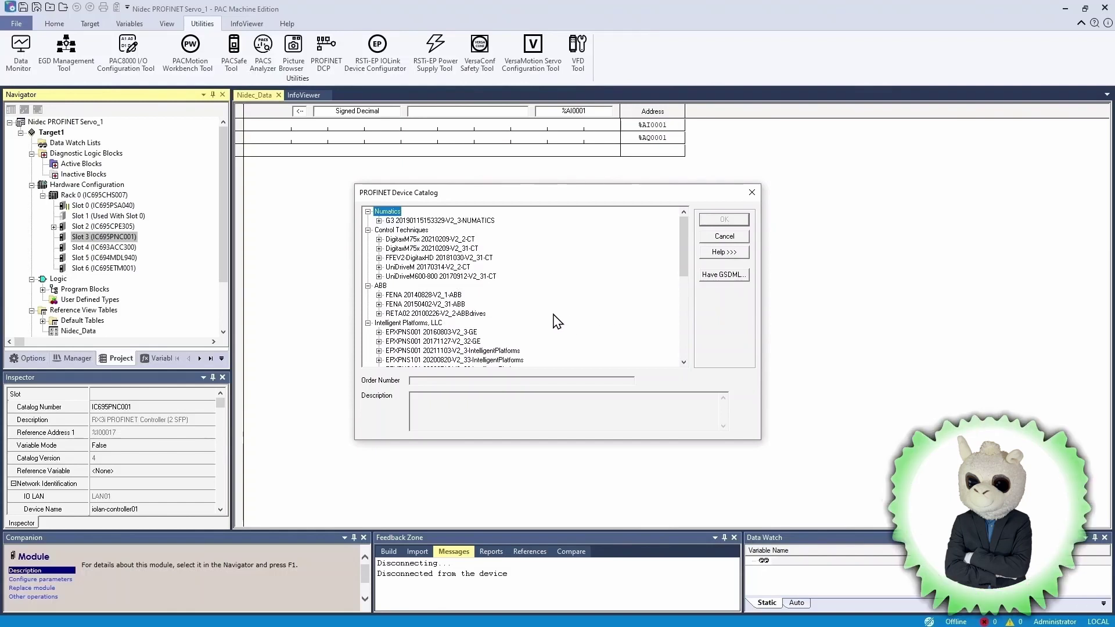
pyautogui.click(414, 278)
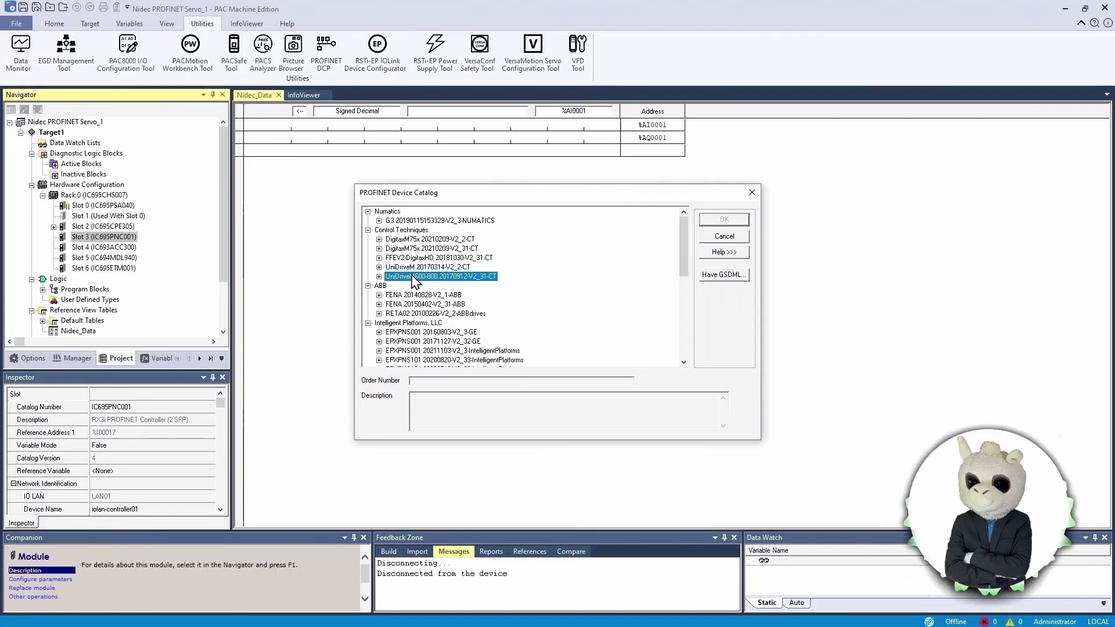
pyautogui.doubleClick(414, 278)
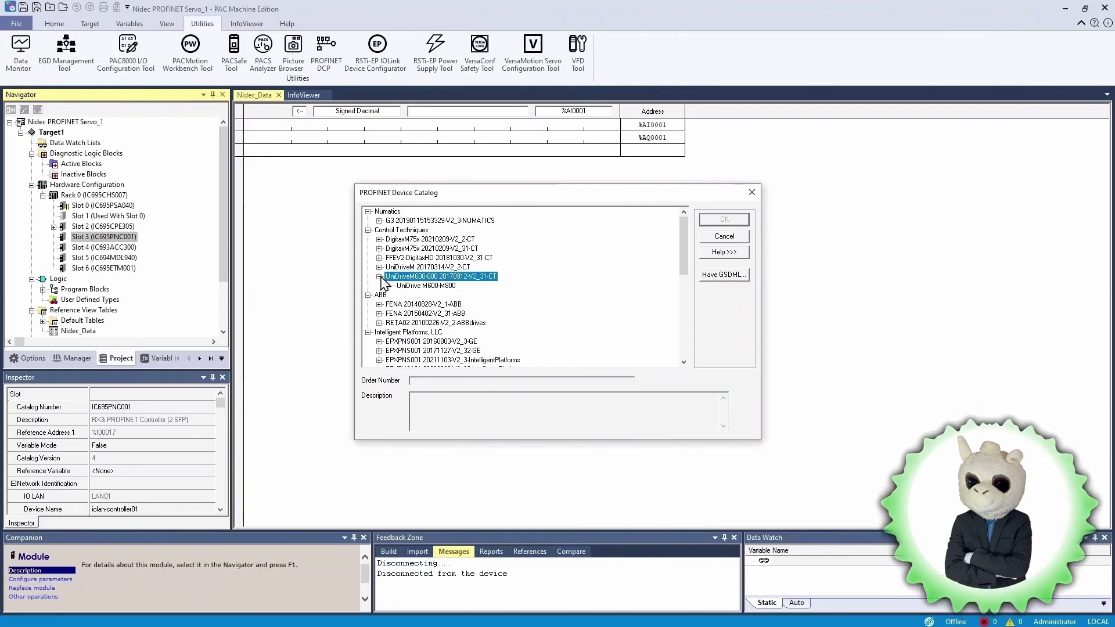
pyautogui.doubleClick(417, 287)
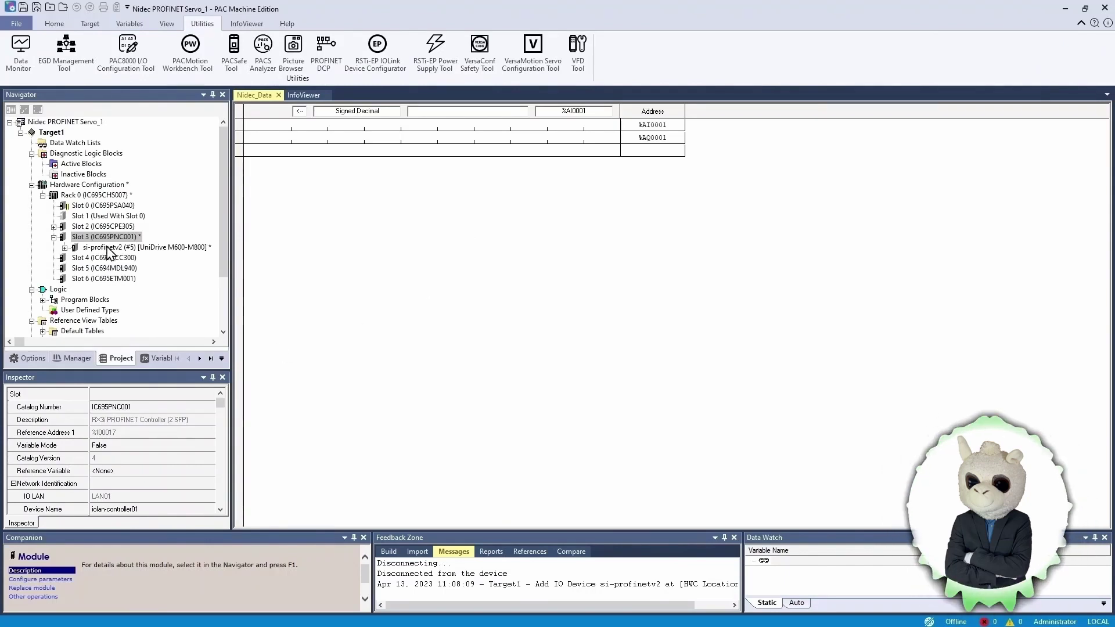
# Set the added UniDrive M600-M800 device's name to drive01 and its IP address to 192.168.1.100
pyautogui.doubleClick(107, 249)
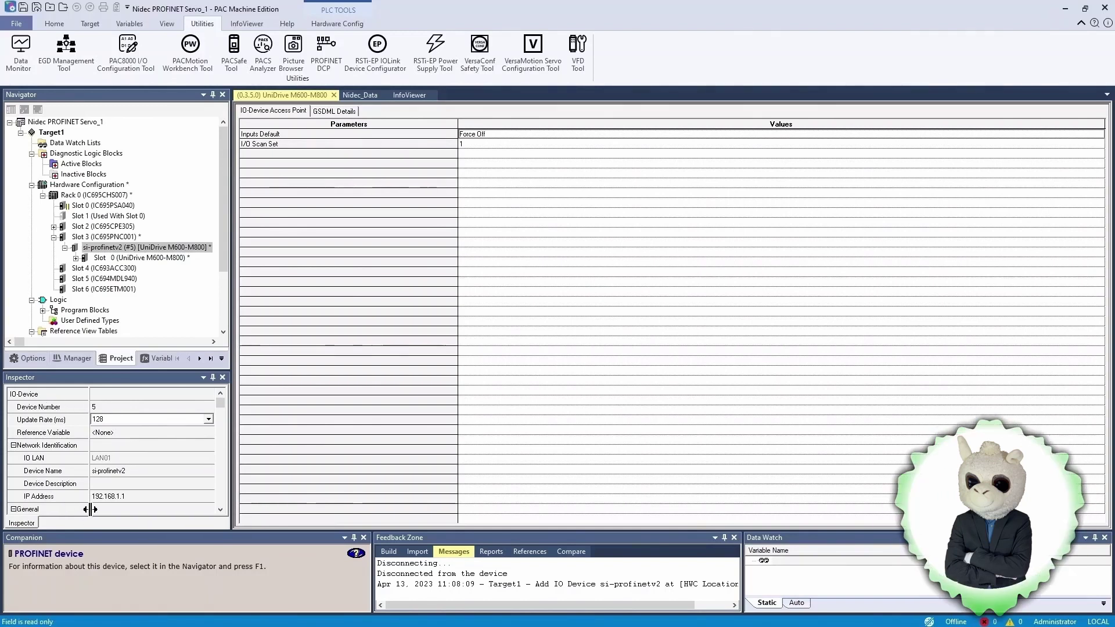
pyautogui.click(139, 474)
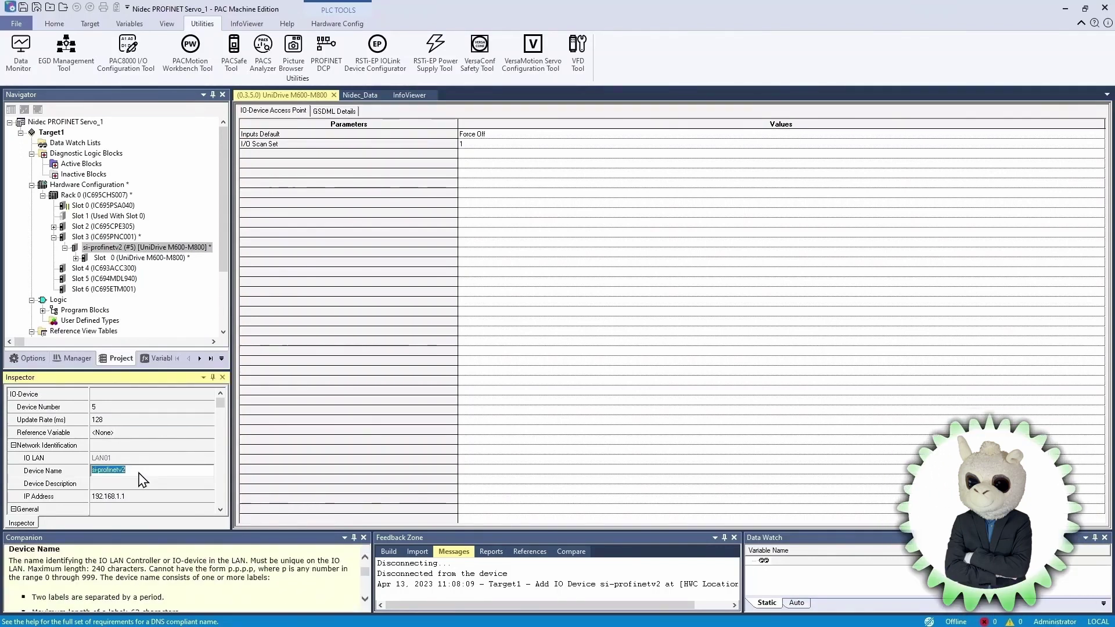
pyautogui.write('d')
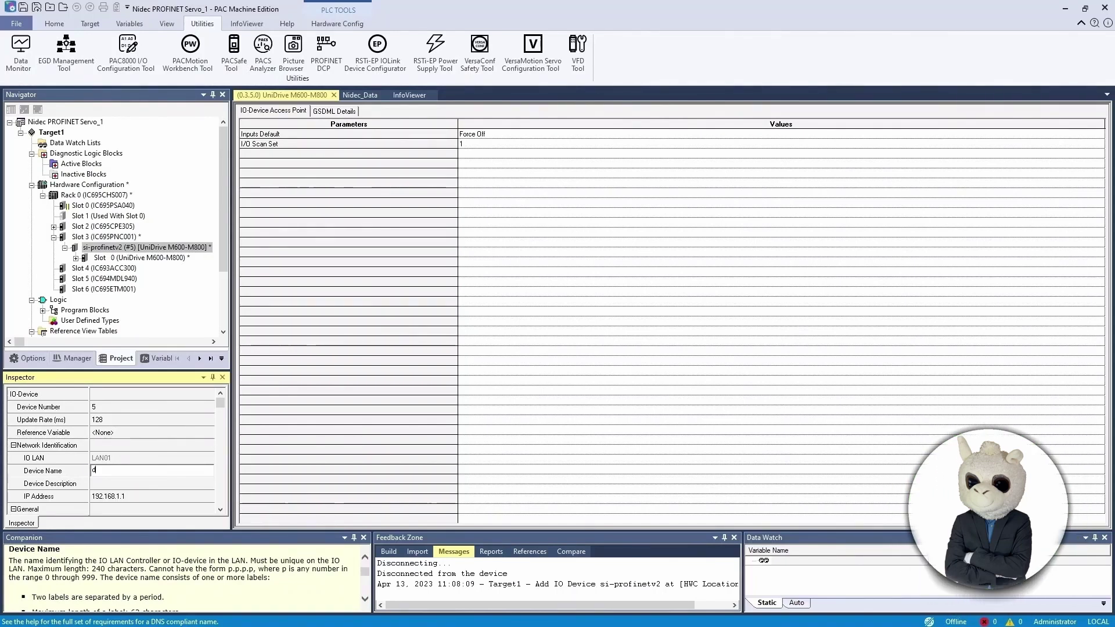
pyautogui.write('rive01')
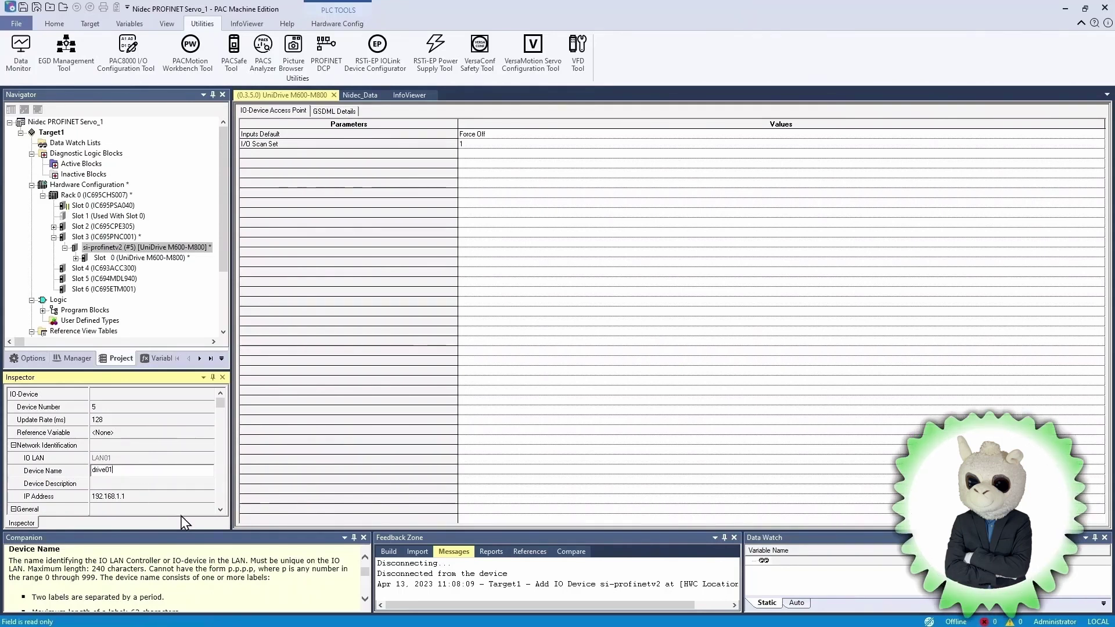
pyautogui.click(147, 496)
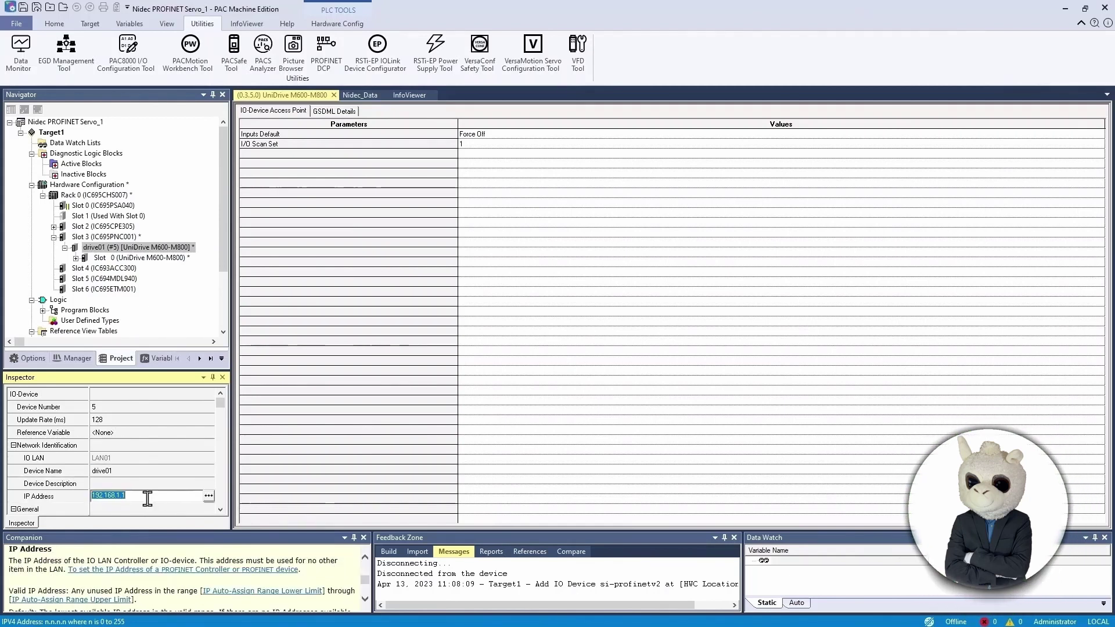
pyautogui.click(148, 498)
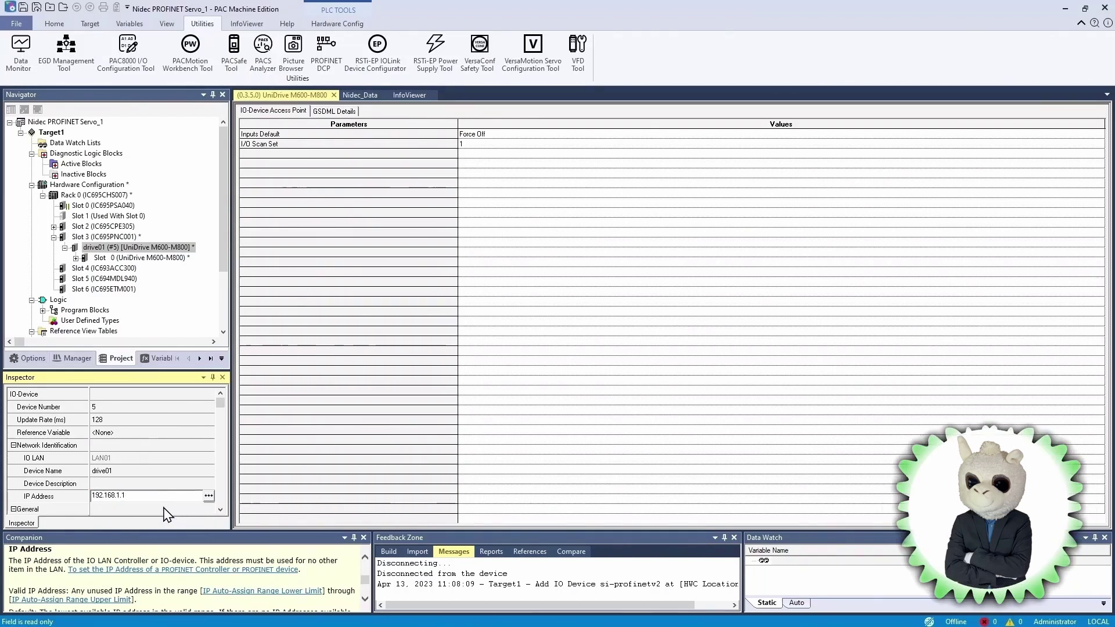
pyautogui.write('00')
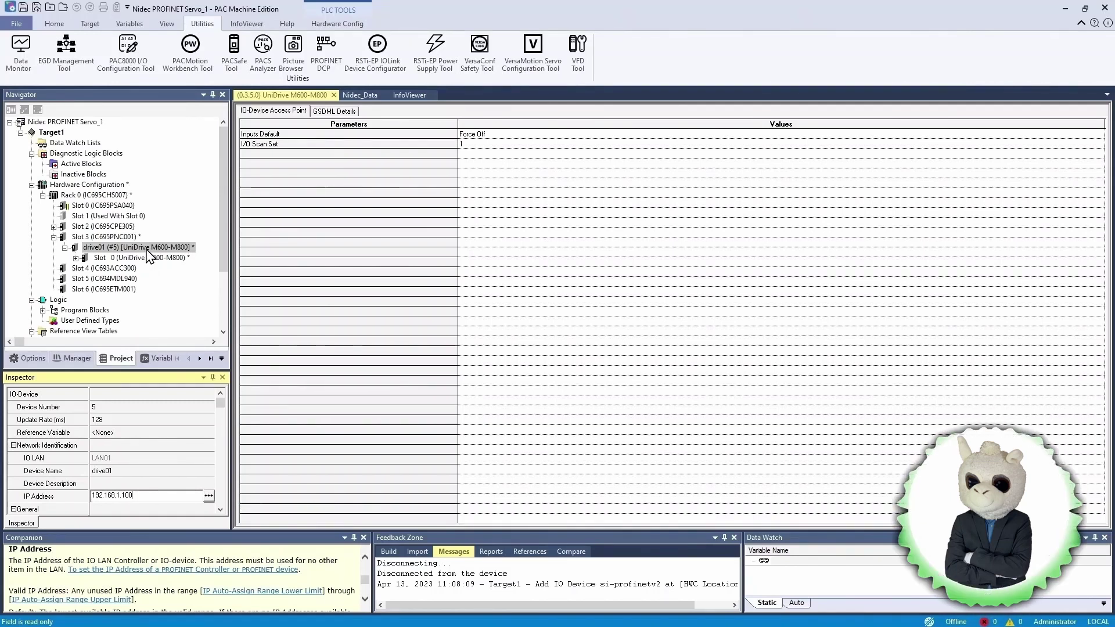
# Open drive01's module list for changes and examine the input parameters available under Menu 1 and Menu 3
pyautogui.rightClick(147, 251)
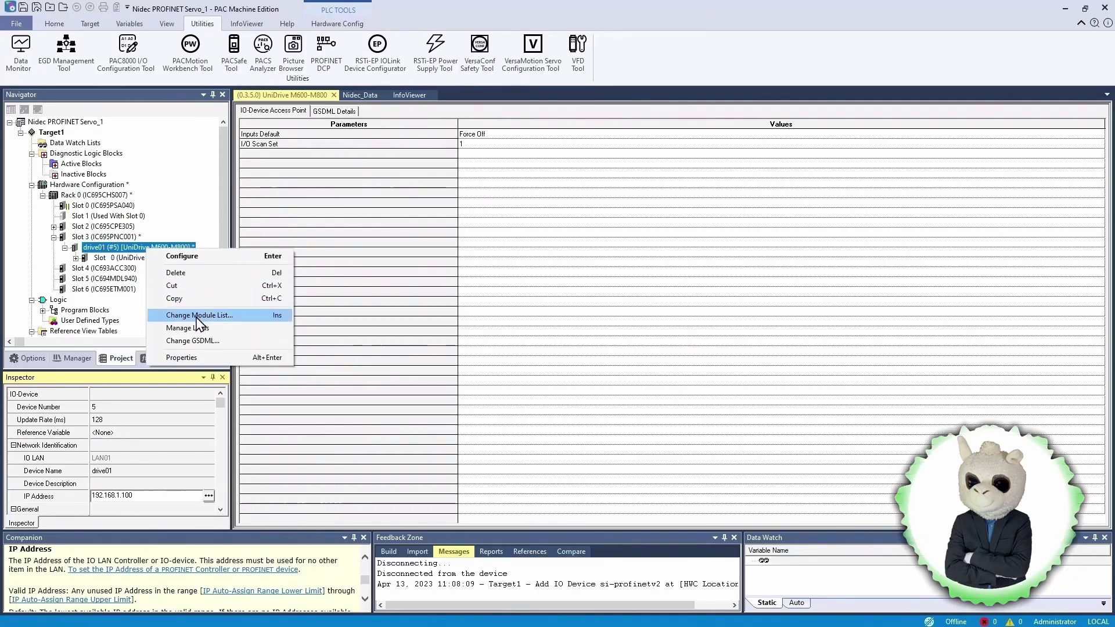
pyautogui.click(244, 318)
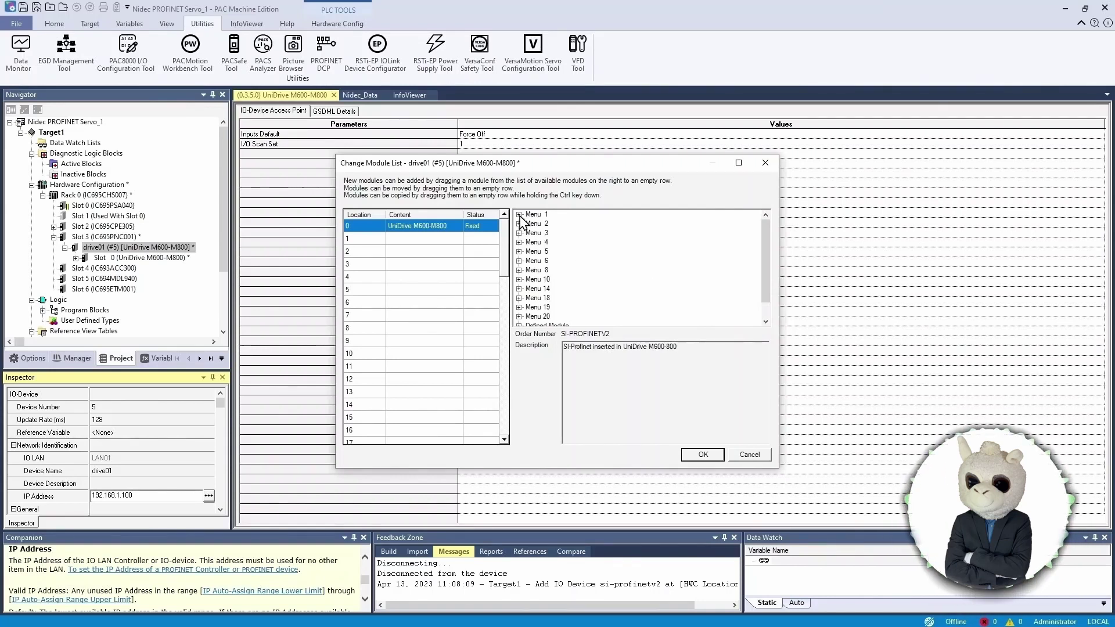
pyautogui.click(520, 214)
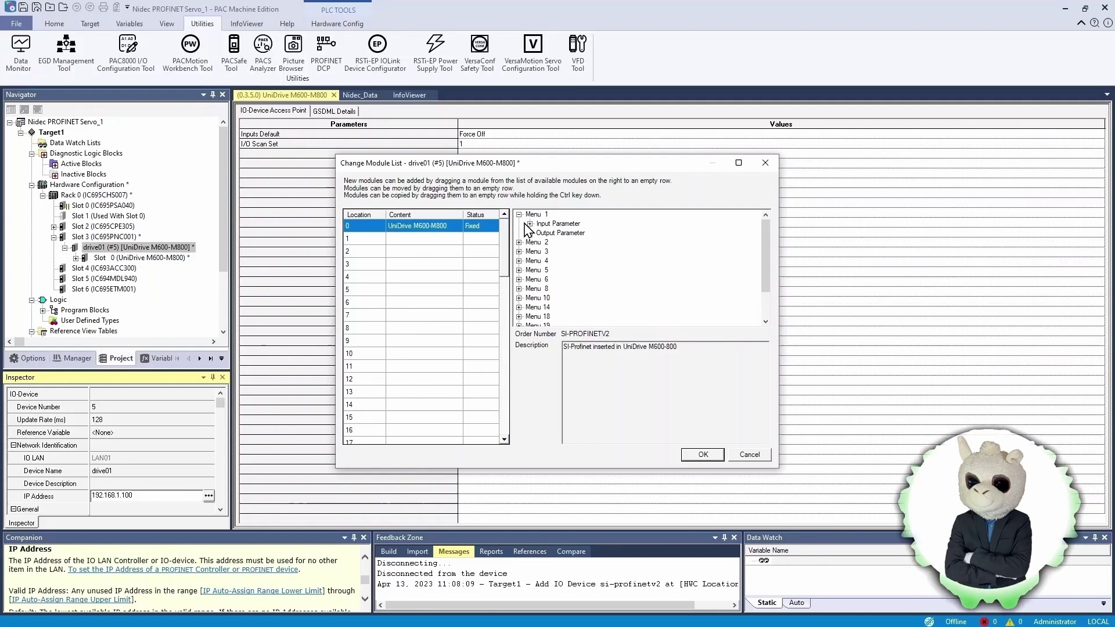
pyautogui.click(530, 224)
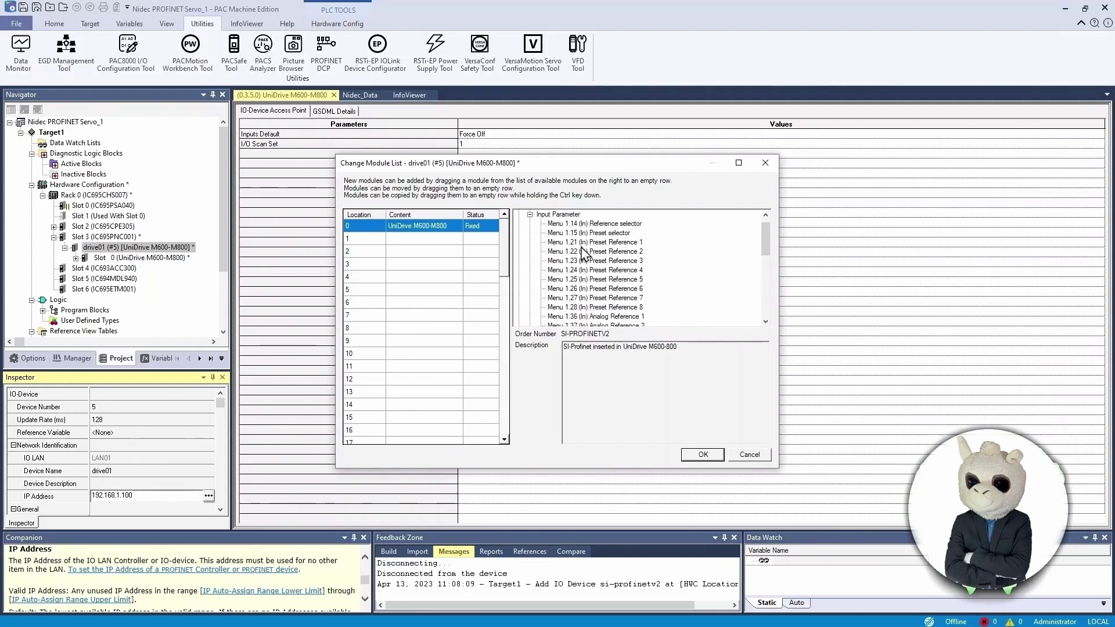
pyautogui.click(766, 301)
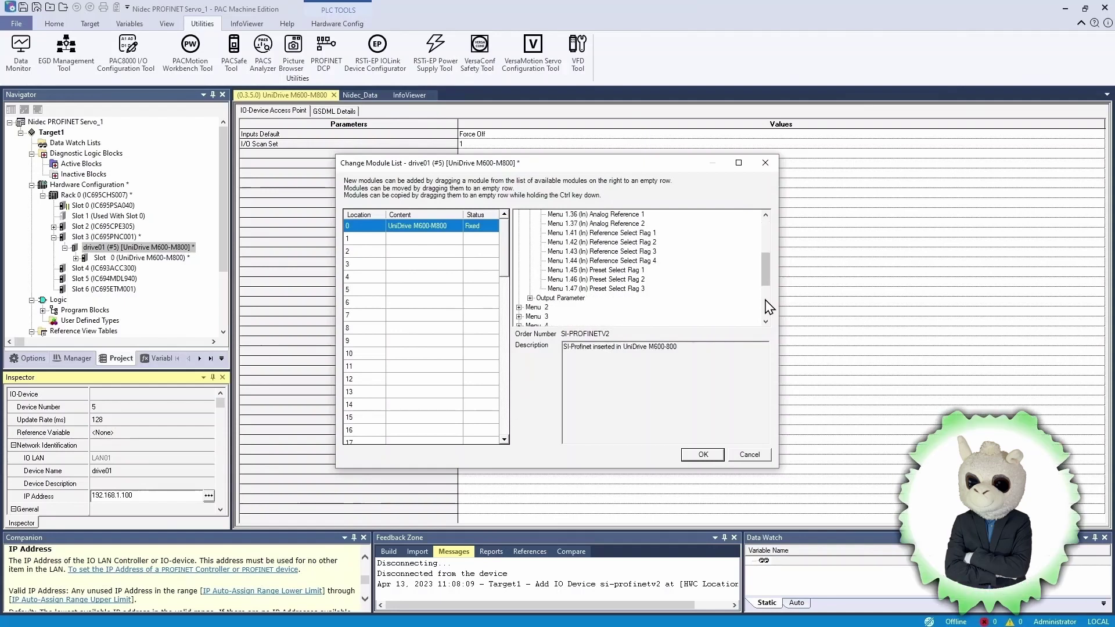
pyautogui.click(519, 316)
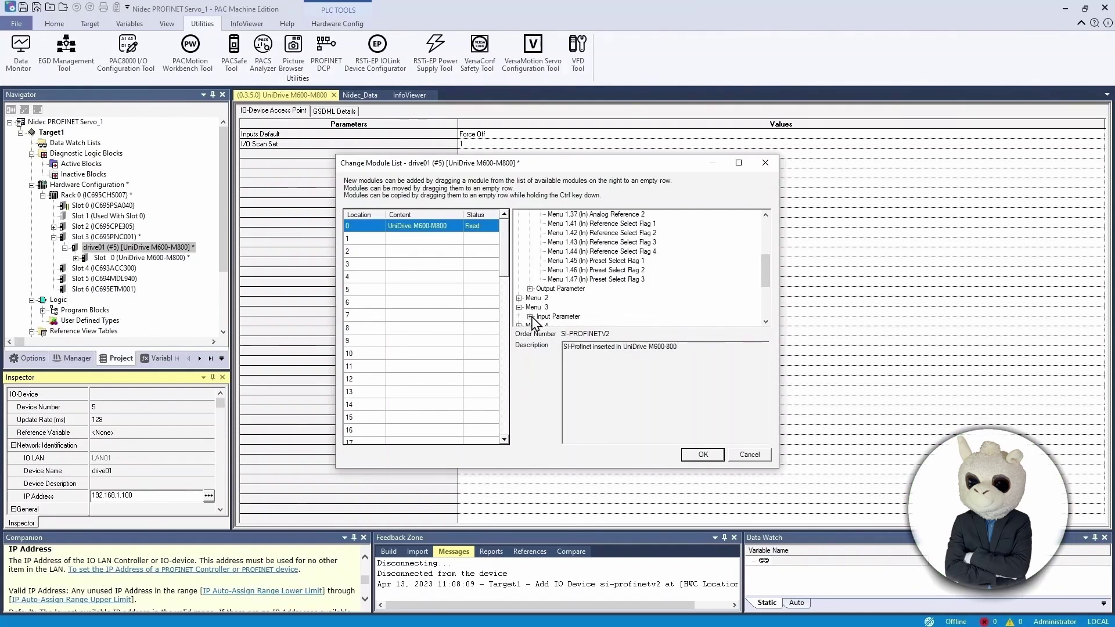
pyautogui.click(530, 317)
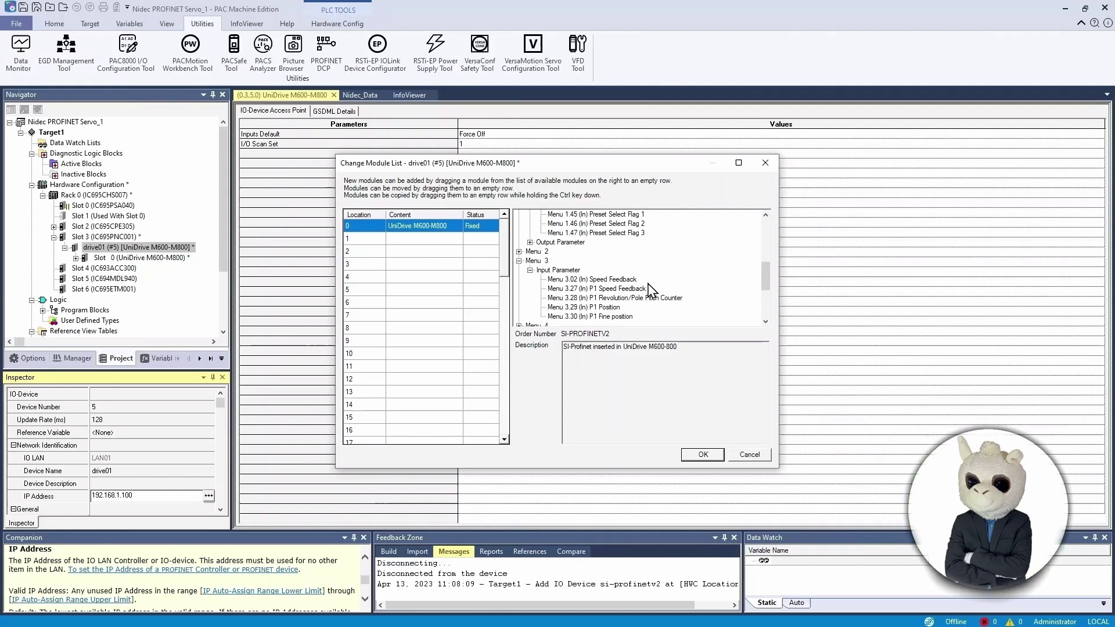
pyautogui.scroll(-4, 771, 314)
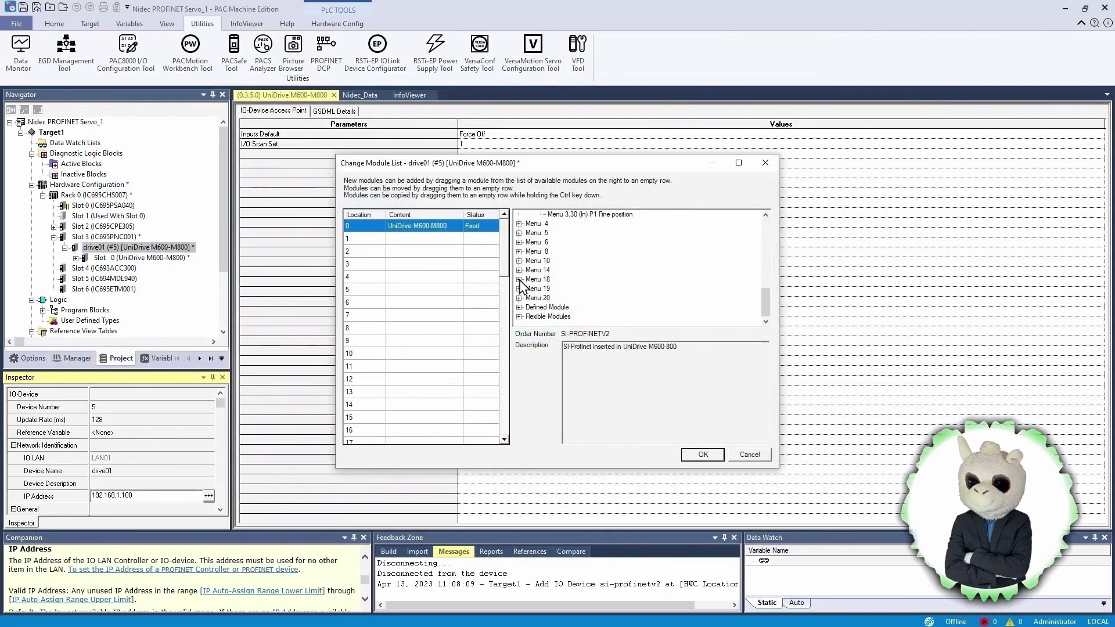
# Add the Menu 18.11 (In) module from Menu 18's 16-Bit Input group to location 1 of drive01's module list
pyautogui.click(519, 280)
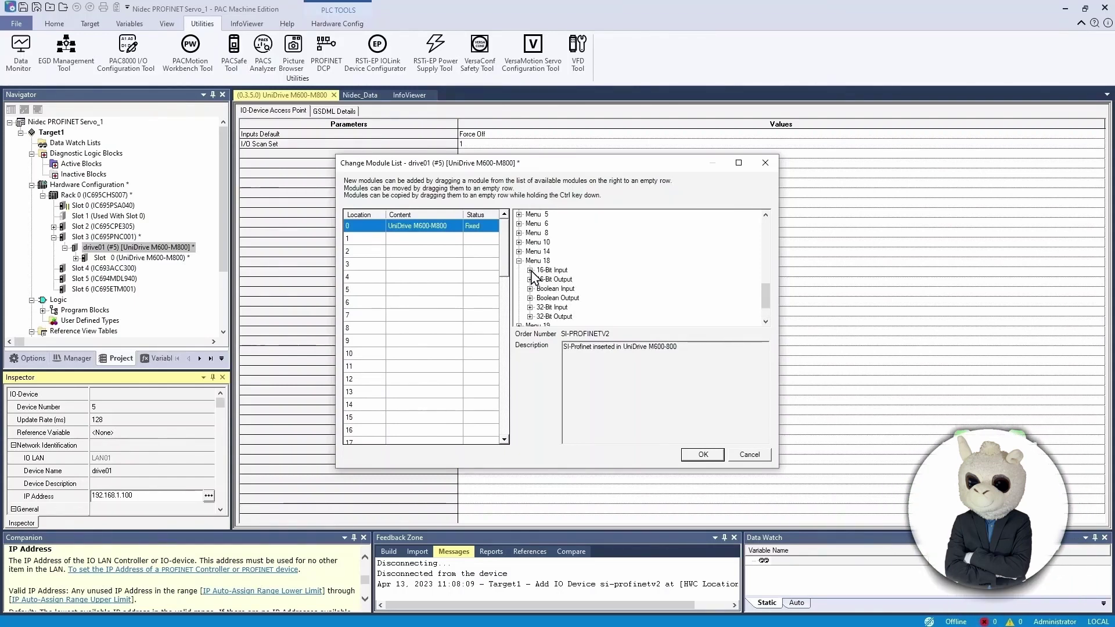
pyautogui.click(531, 271)
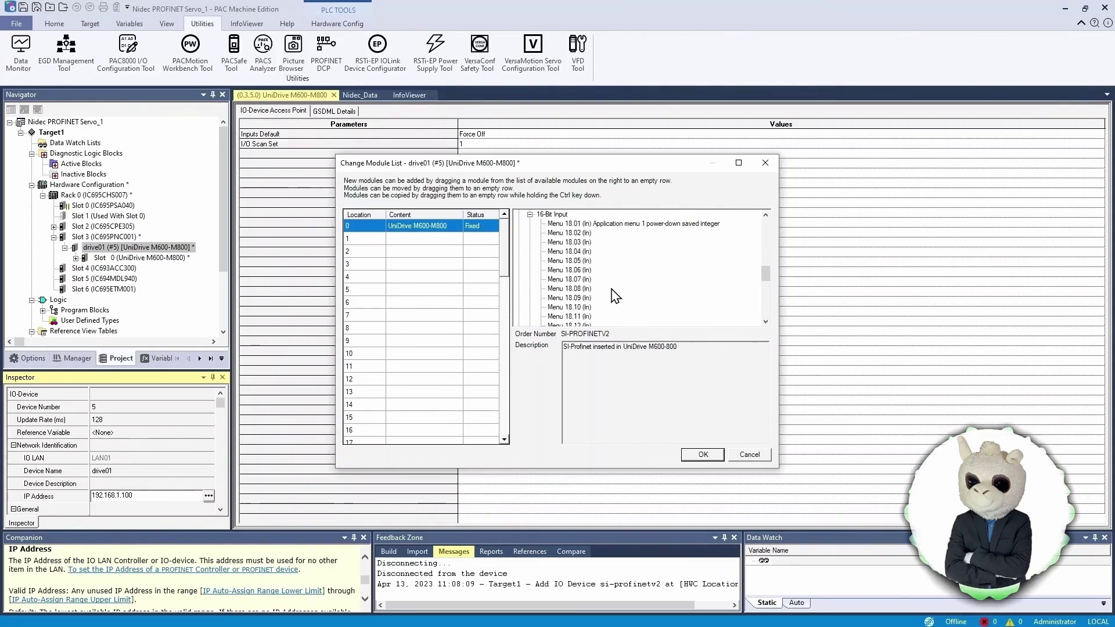
pyautogui.doubleClick(569, 317)
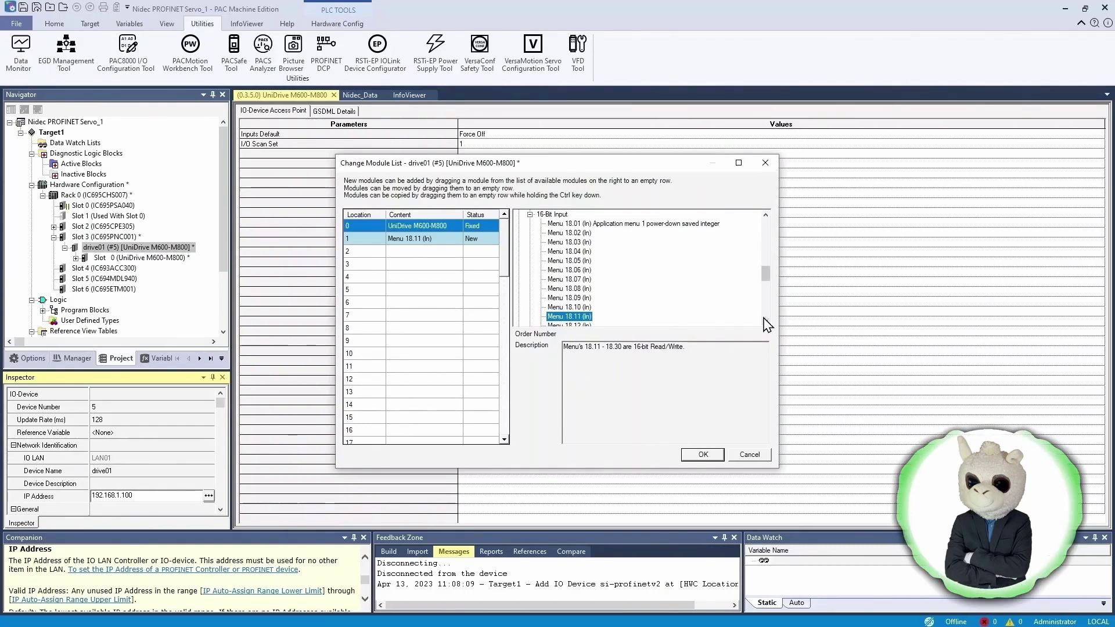
# Add the Menu 19.11 (Out) module from Menu 19's 16-Bit Output group to location 2 and apply drive01's module list
pyautogui.scroll(-7, 767, 320)
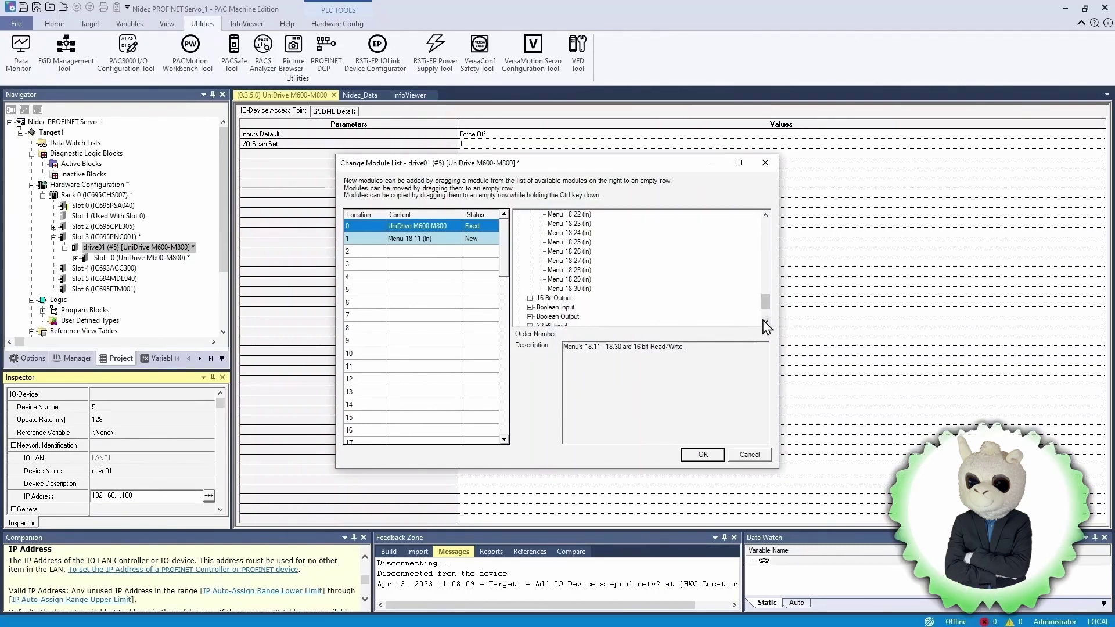
pyautogui.scroll(-2, 766, 322)
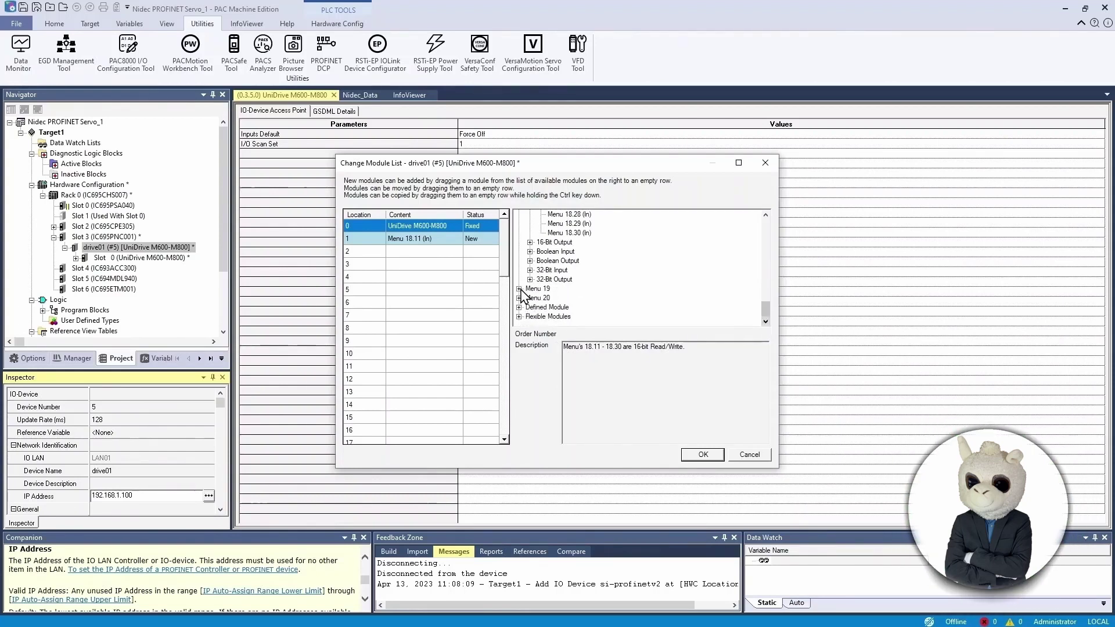
pyautogui.click(519, 297)
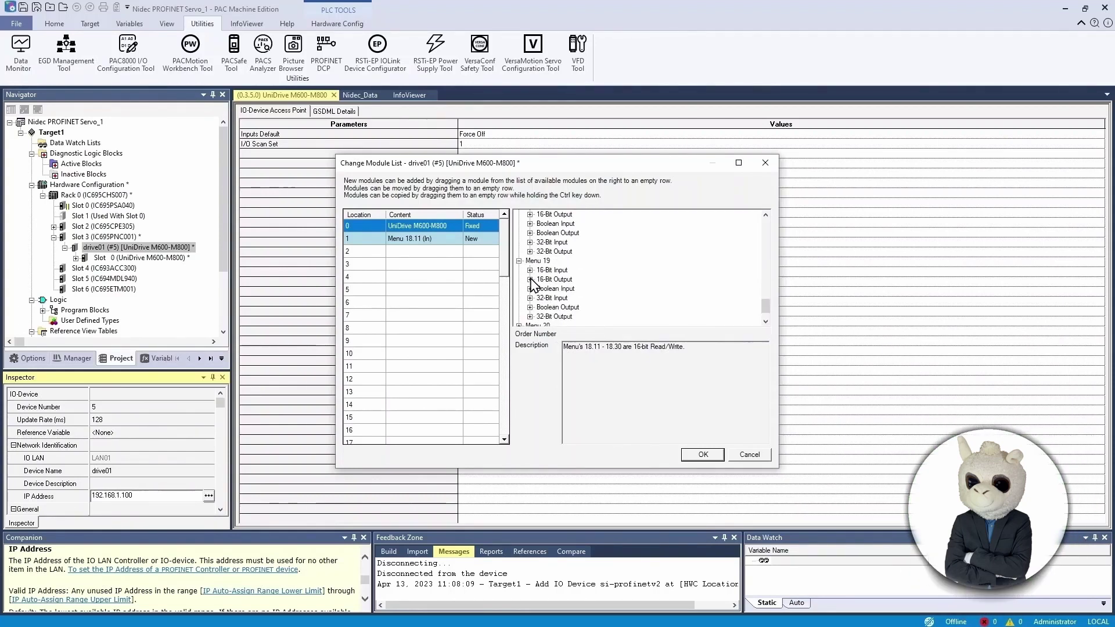
pyautogui.click(530, 279)
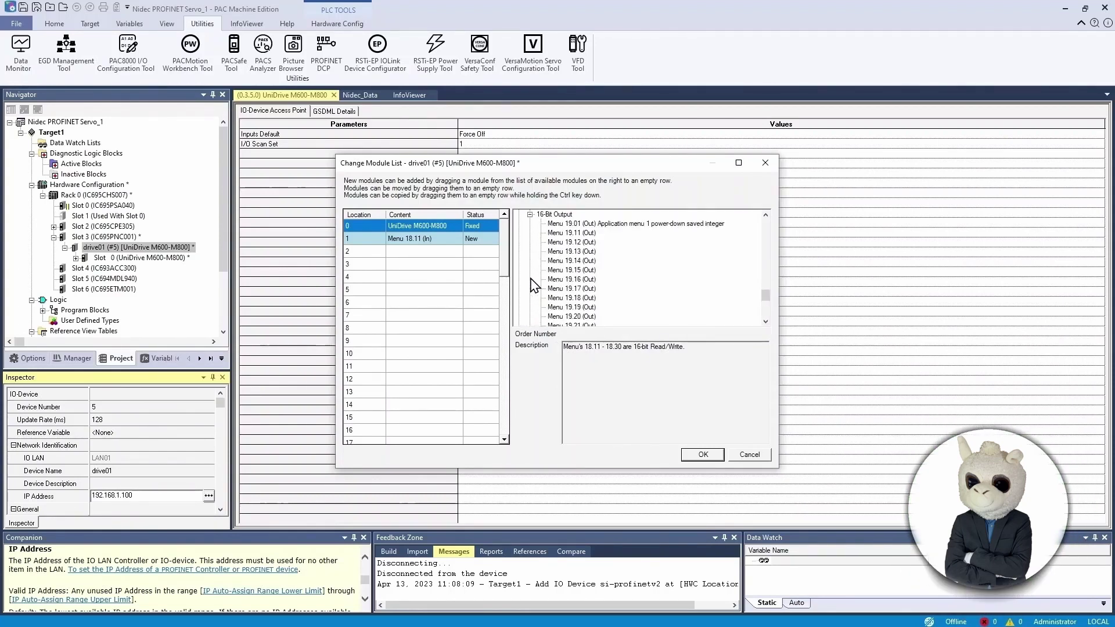
pyautogui.doubleClick(574, 233)
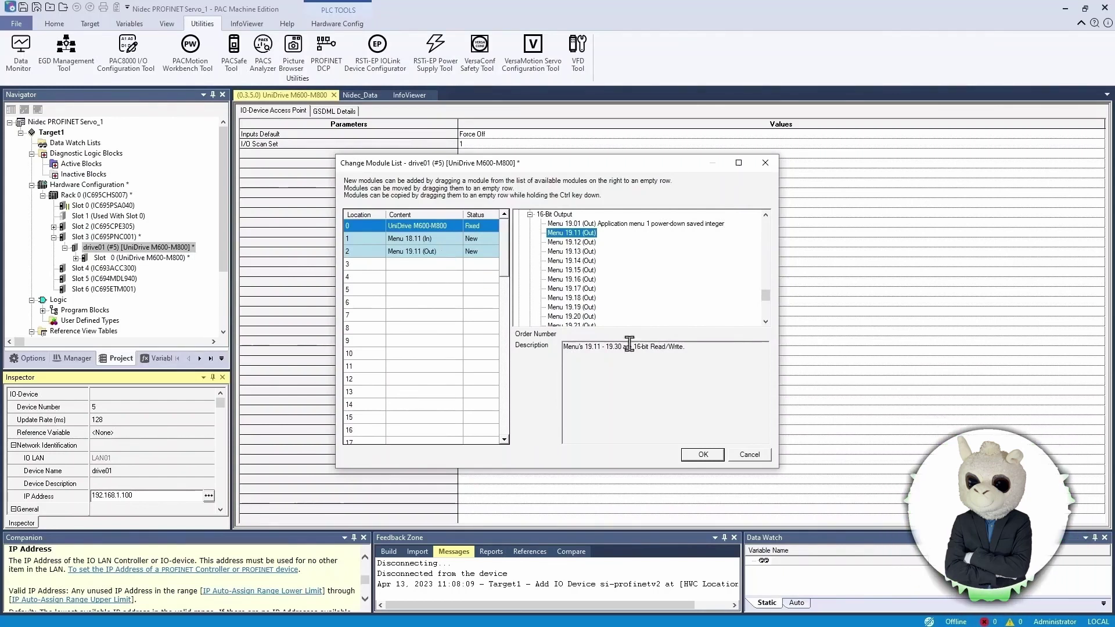
pyautogui.click(693, 454)
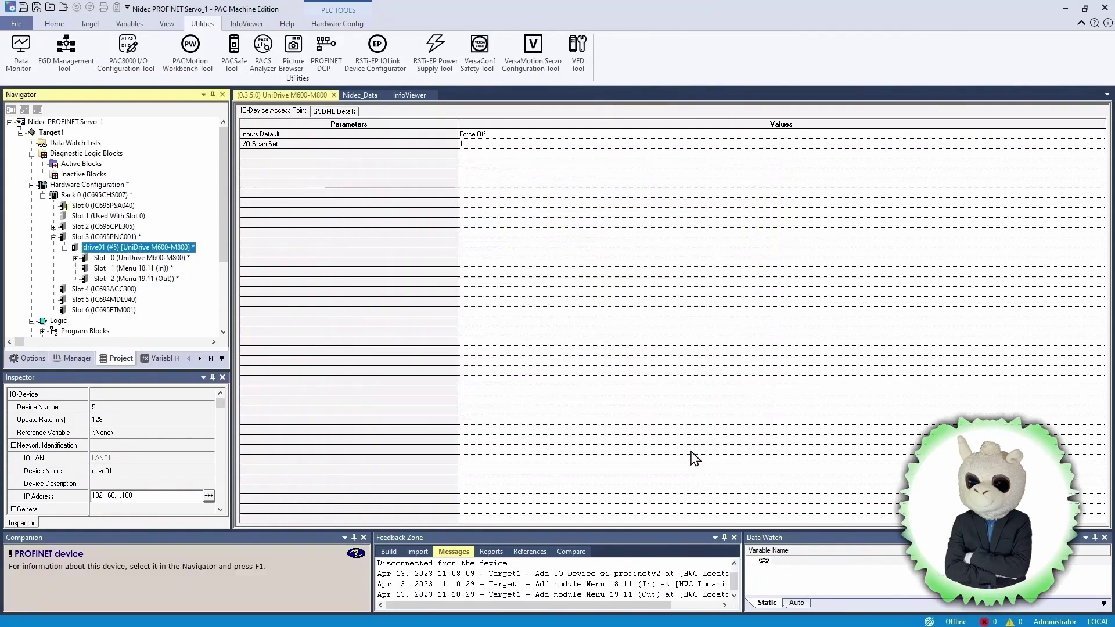
# Open the settings of drive01's Menu 18.11 (In) and Menu 19.11 (Out) modules to check their data reference addresses
pyautogui.doubleClick(133, 271)
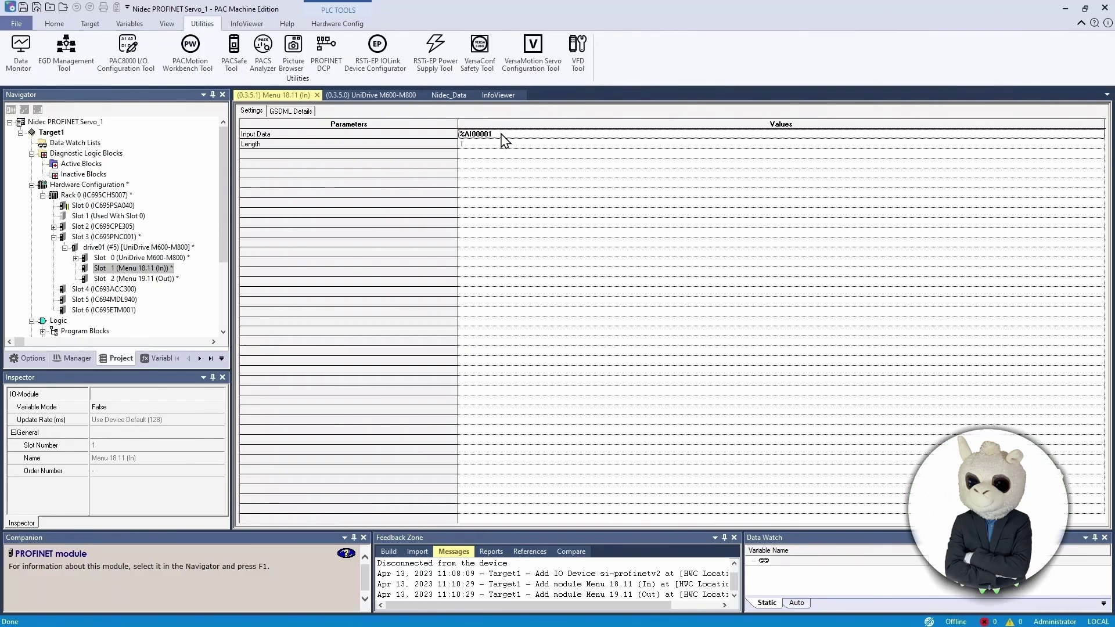
pyautogui.doubleClick(162, 279)
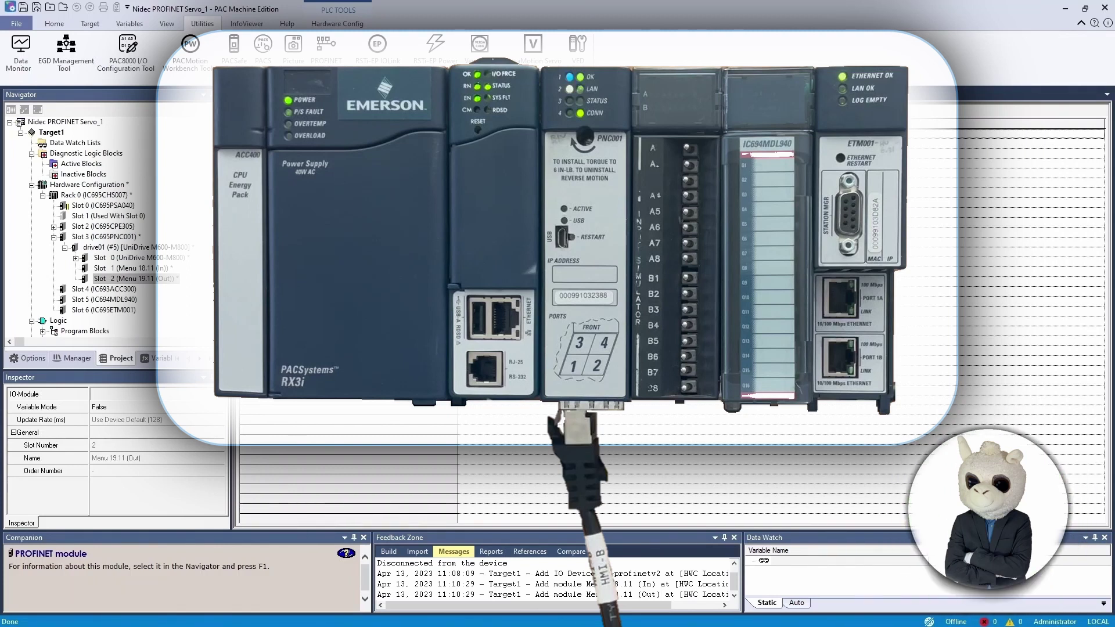
# Connect to the Target1 controller and stop it with outputs disabled
pyautogui.click(54, 133)
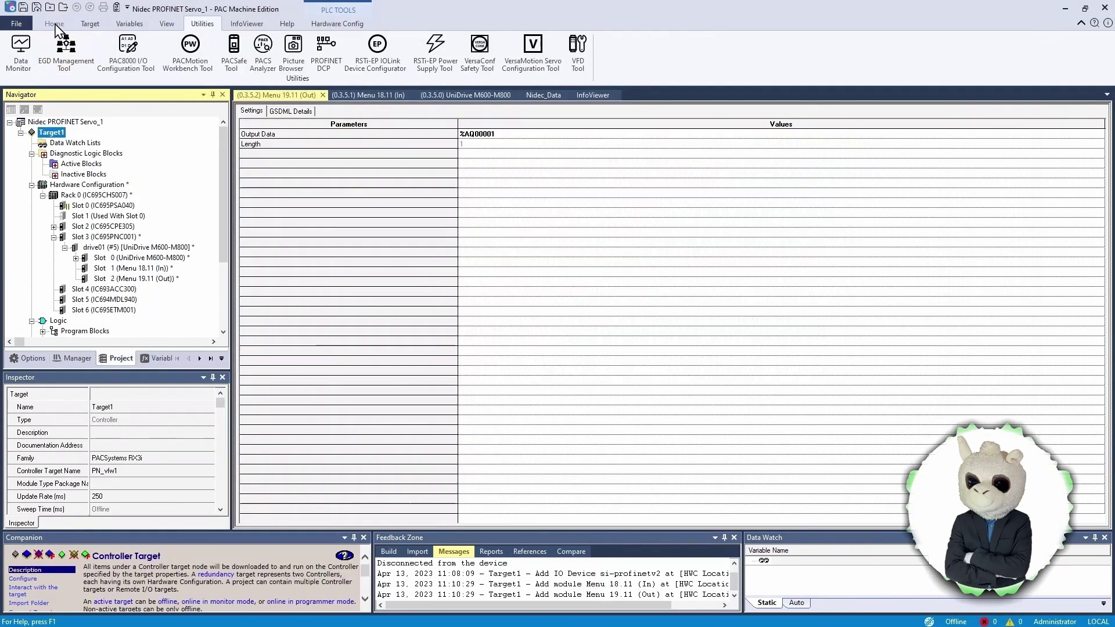
pyautogui.click(55, 24)
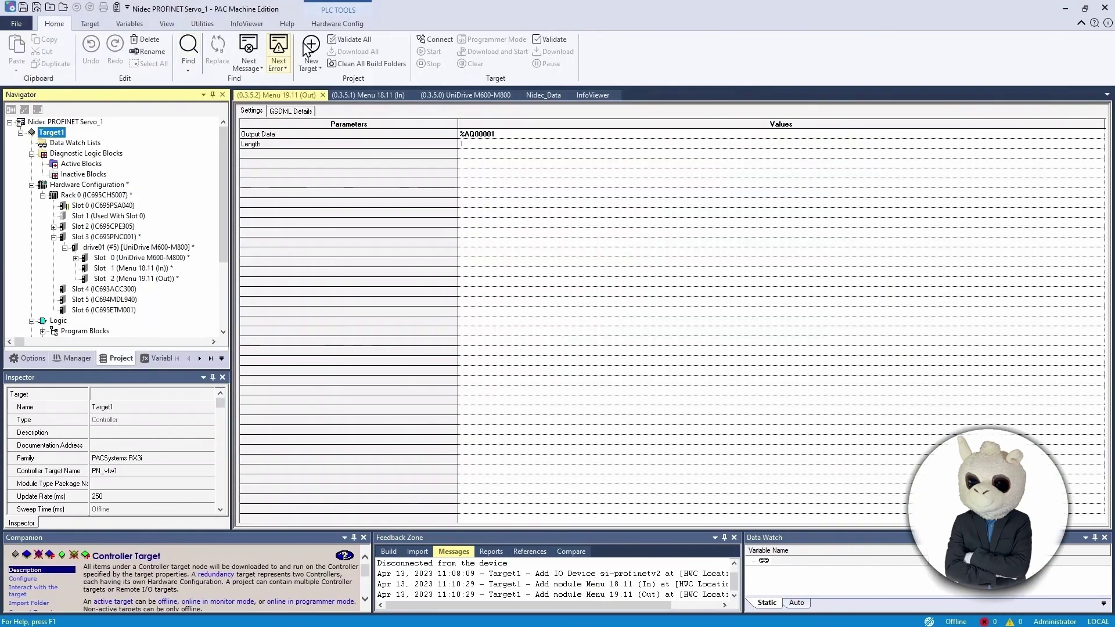
pyautogui.click(436, 39)
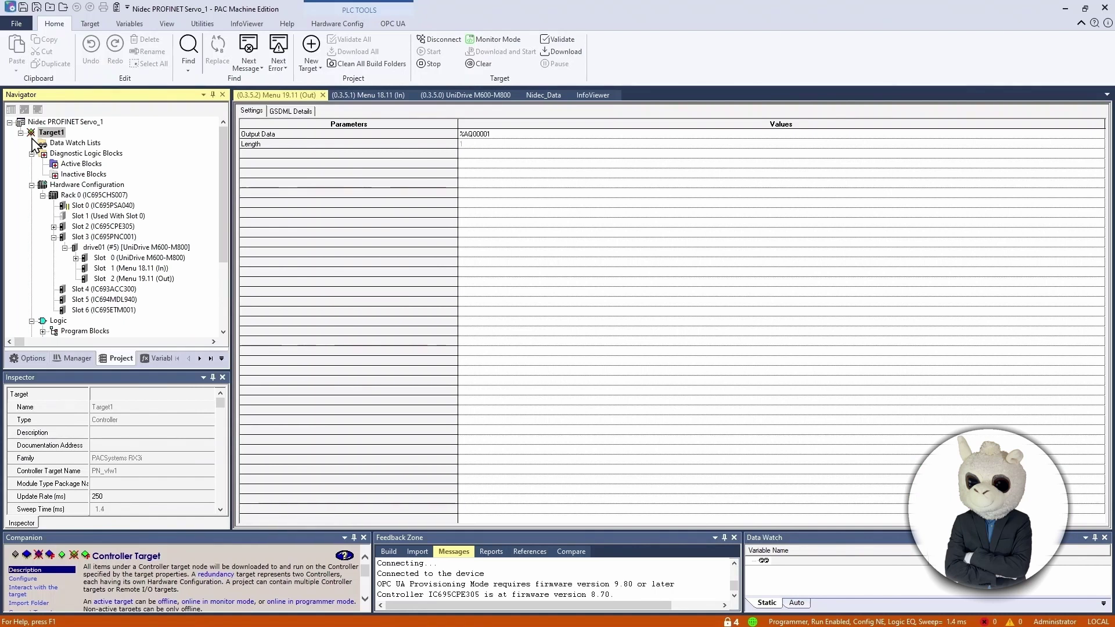
pyautogui.click(430, 64)
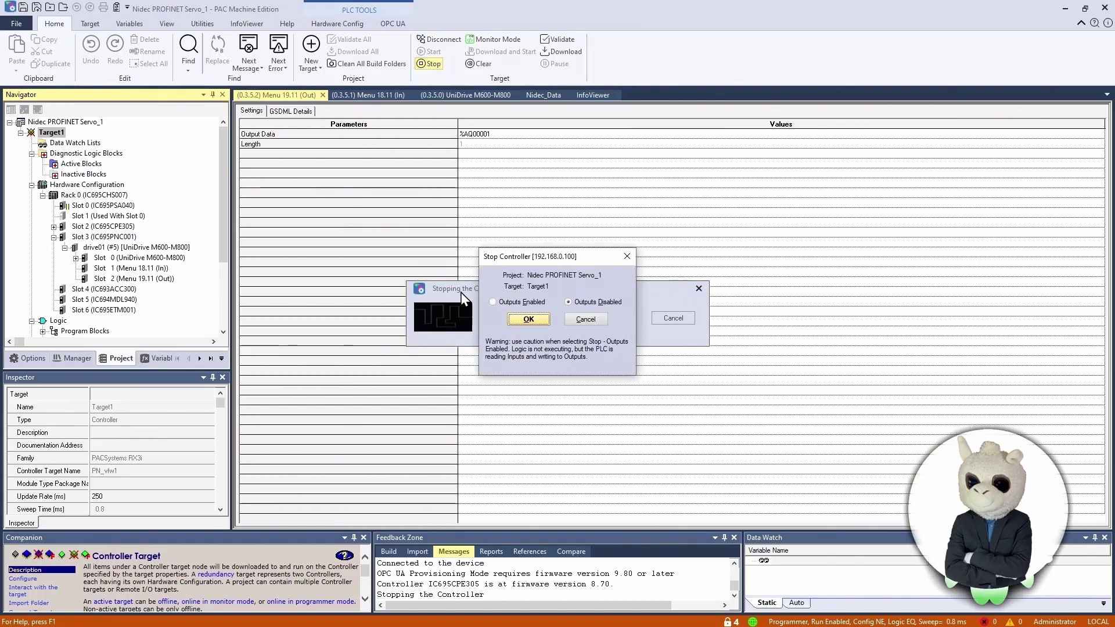
pyautogui.click(523, 323)
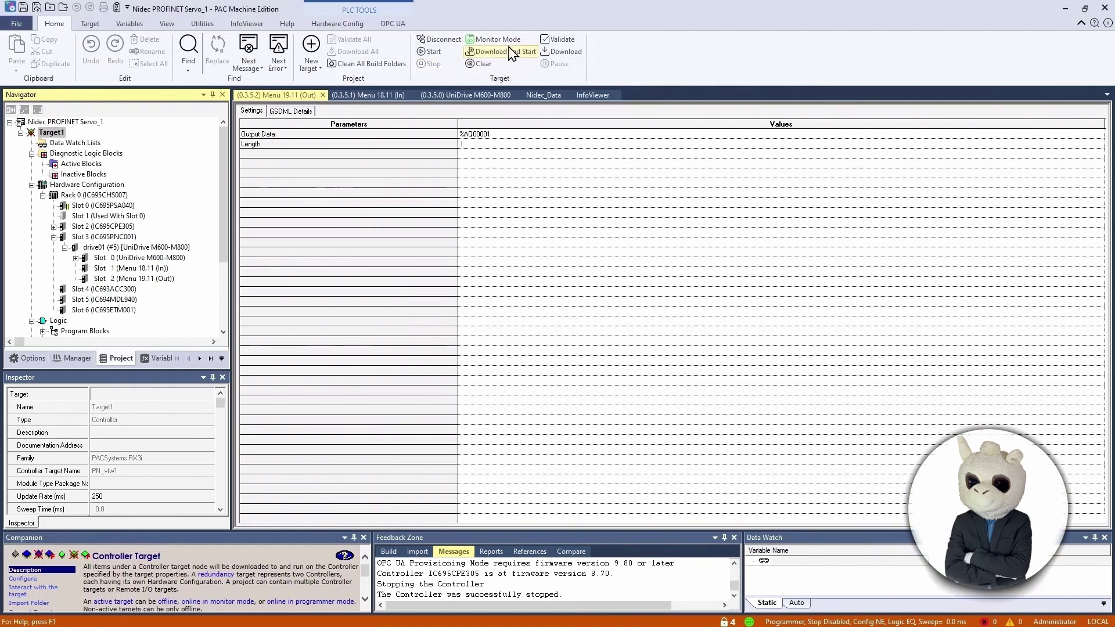
# Download the hardware configuration and logic to Target1 and start the controller with outputs enabled
pyautogui.click(512, 53)
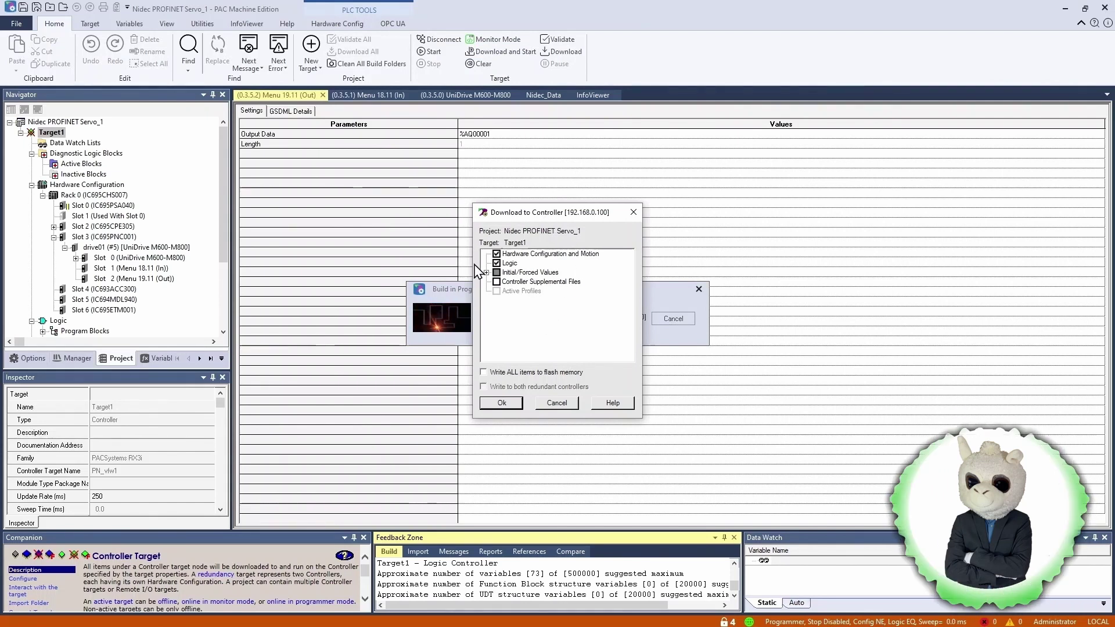
pyautogui.click(513, 405)
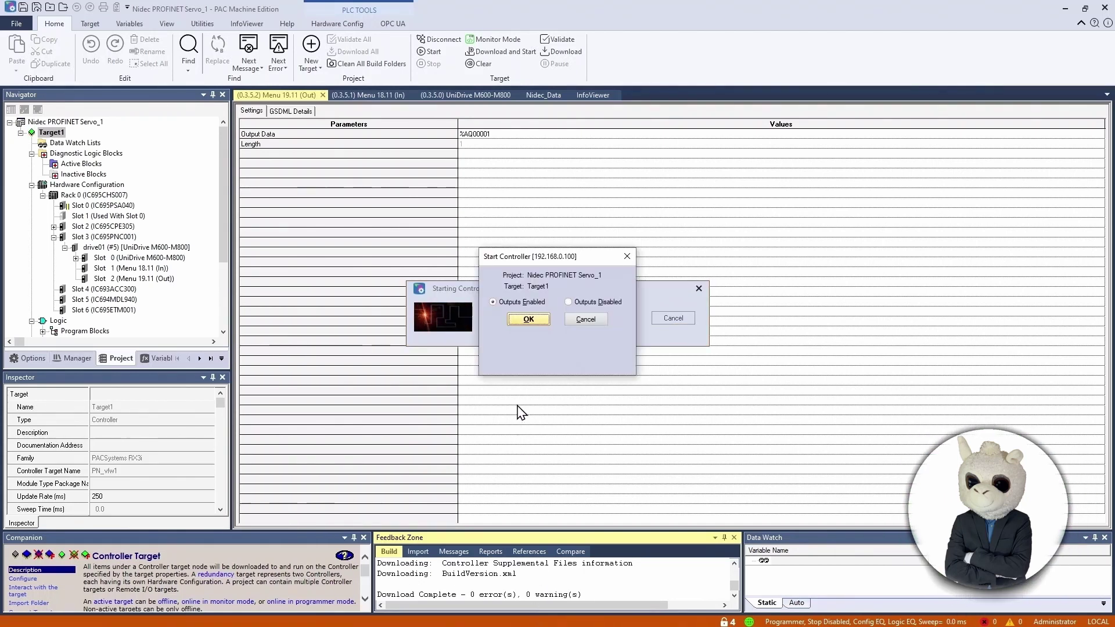
pyautogui.click(529, 321)
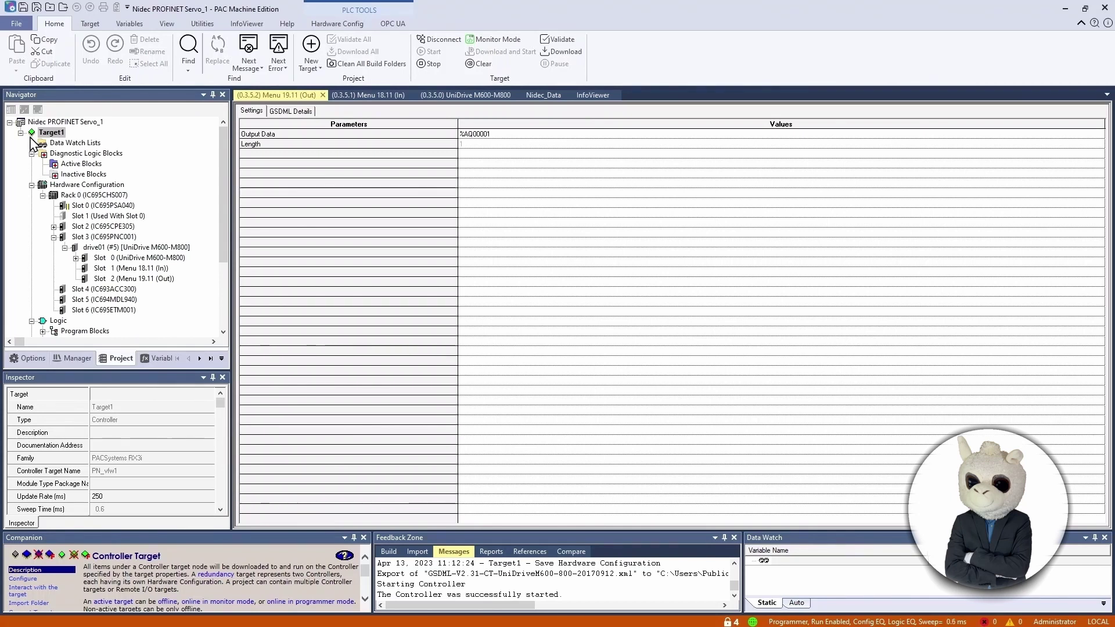
# Open the Nidec_Data reference view table and examine the live values at %AI0001 through %AI0010 and at %AQ0001
pyautogui.click(224, 332)
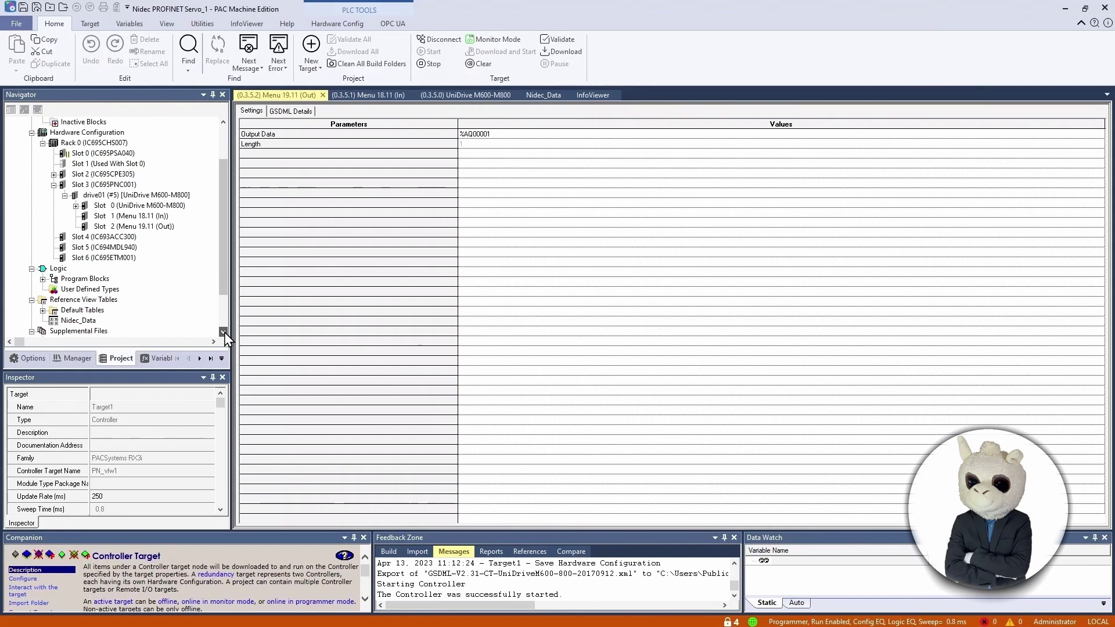
pyautogui.click(224, 332)
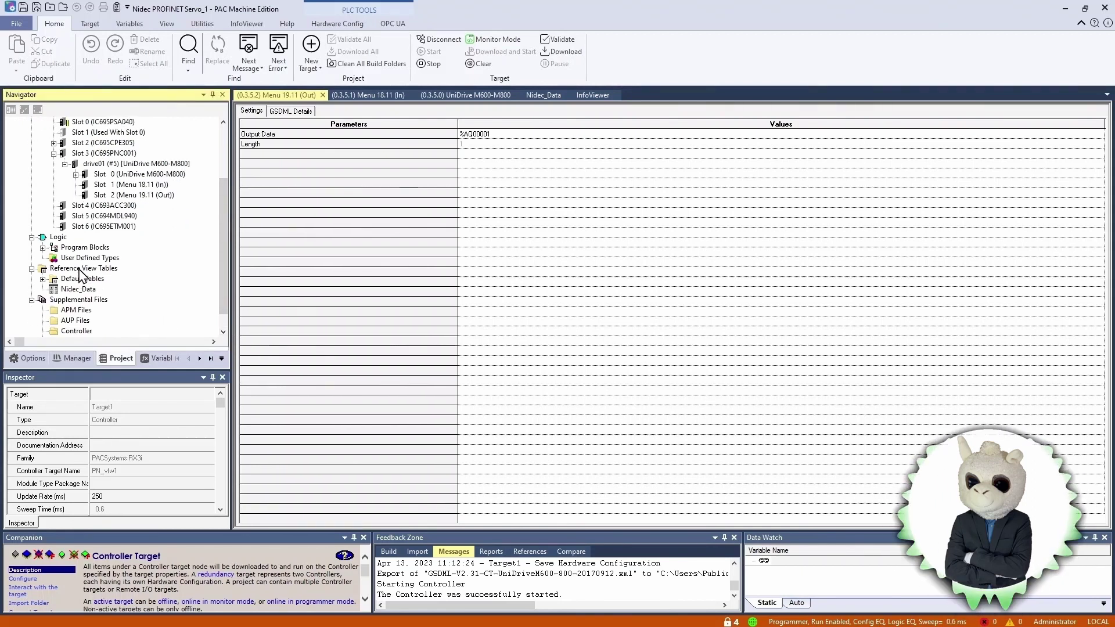
pyautogui.doubleClick(77, 290)
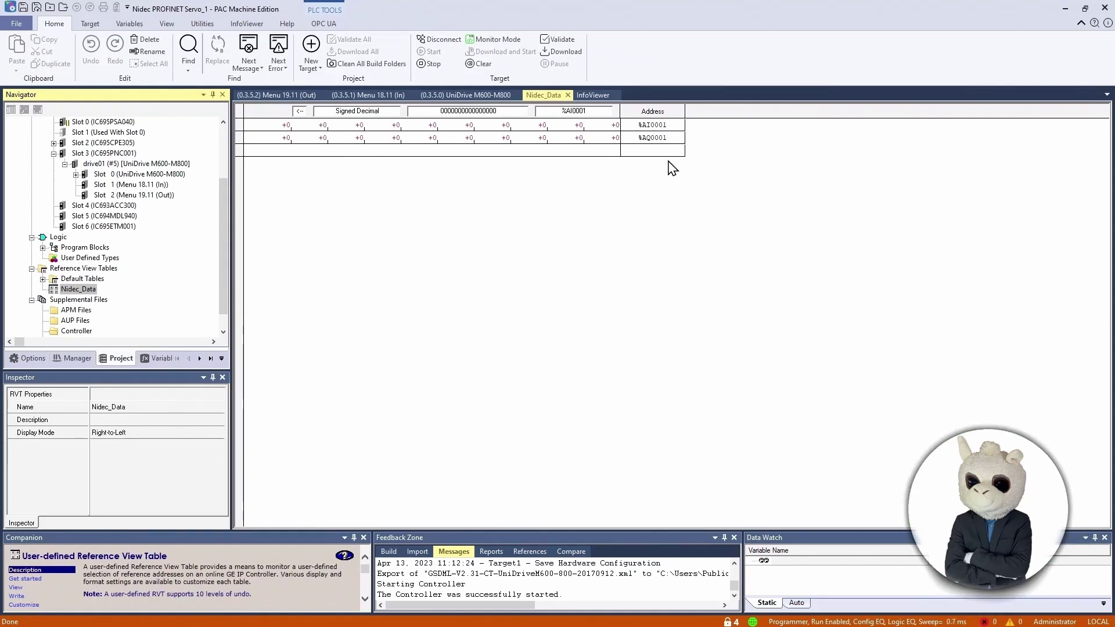
pyautogui.click(614, 125)
pyautogui.click(613, 125)
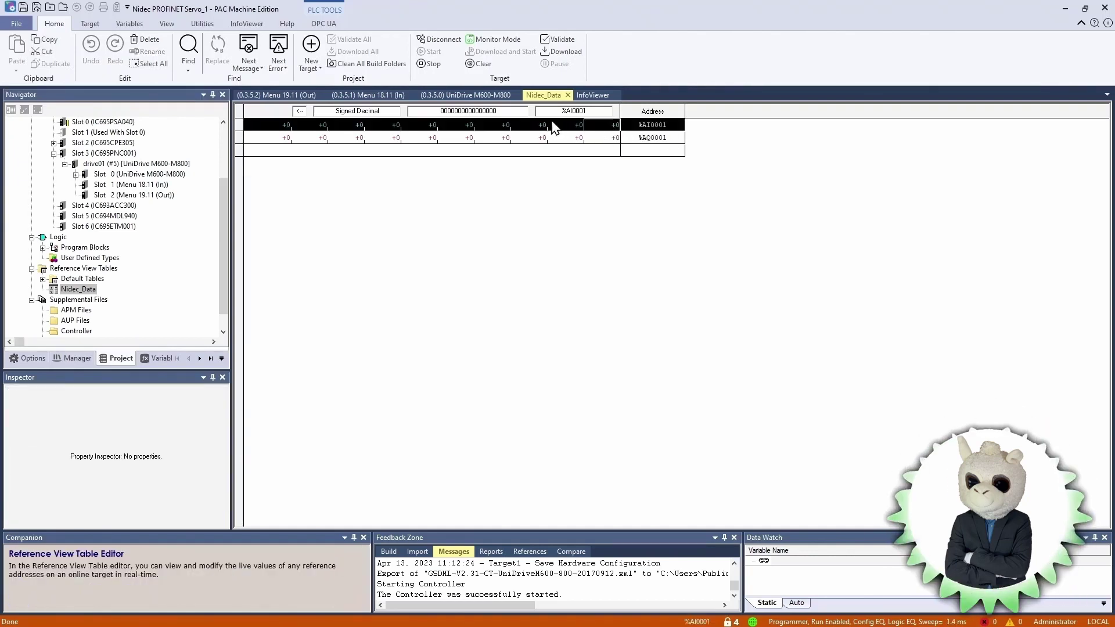
pyautogui.click(283, 125)
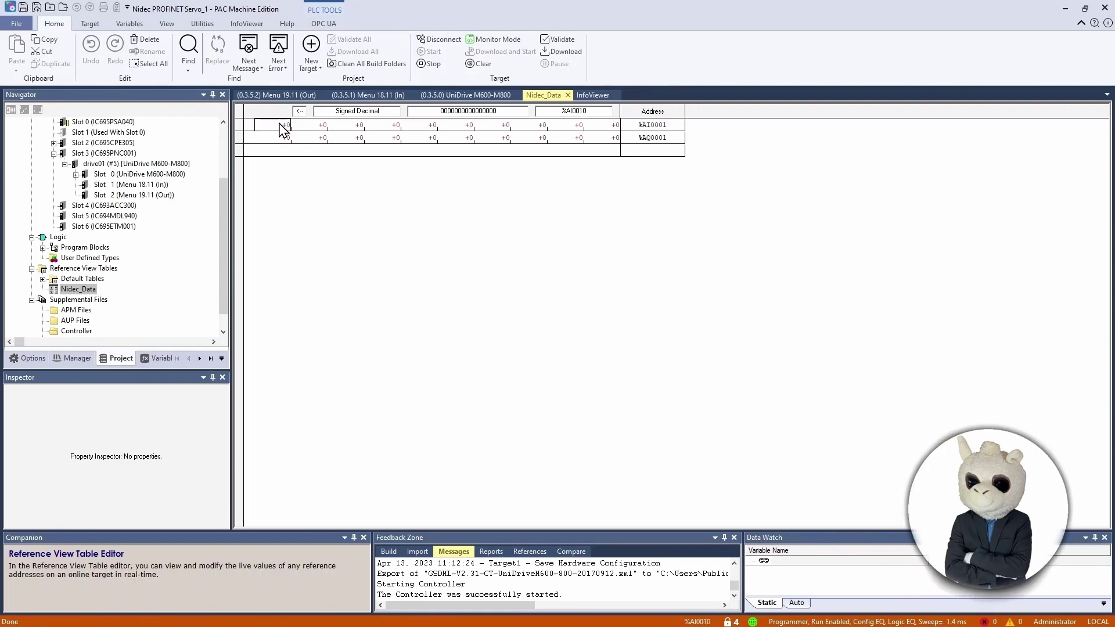
pyautogui.click(616, 139)
pyautogui.click(611, 126)
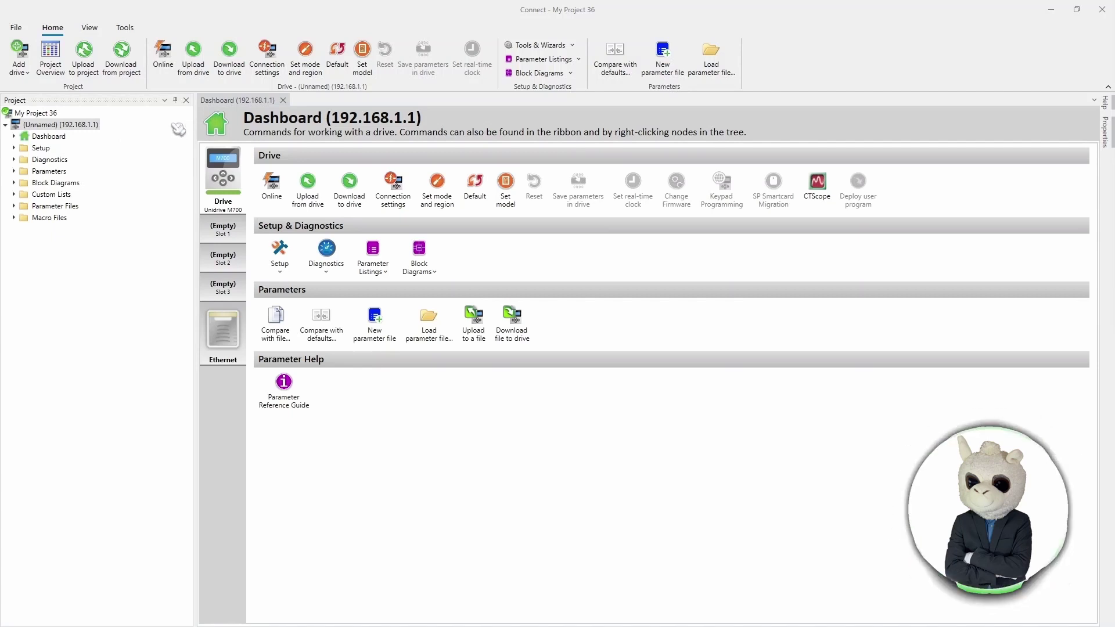
# In Connect, set the unnamed drive's connection IP address to 192.168.1.100 and bring the drive online
pyautogui.rightClick(93, 127)
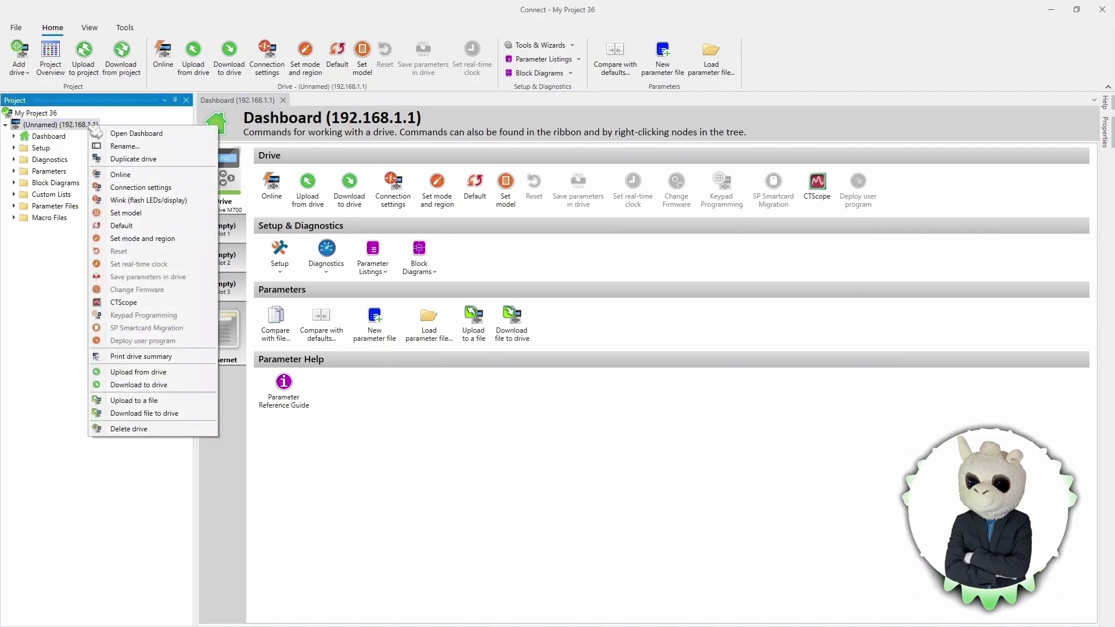
pyautogui.click(172, 187)
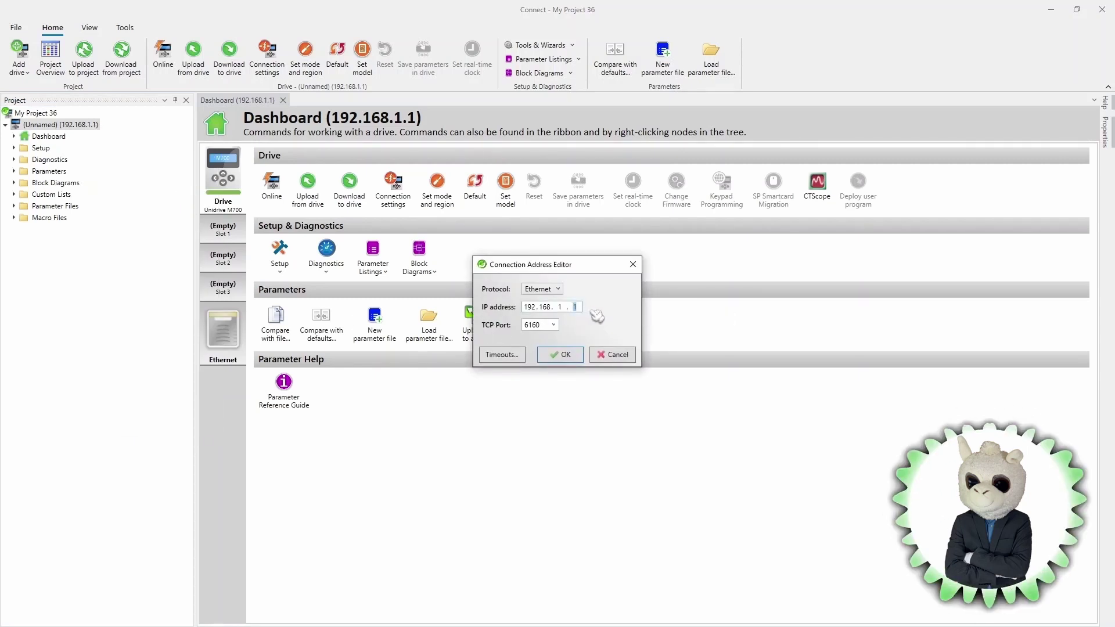
pyautogui.write('100')
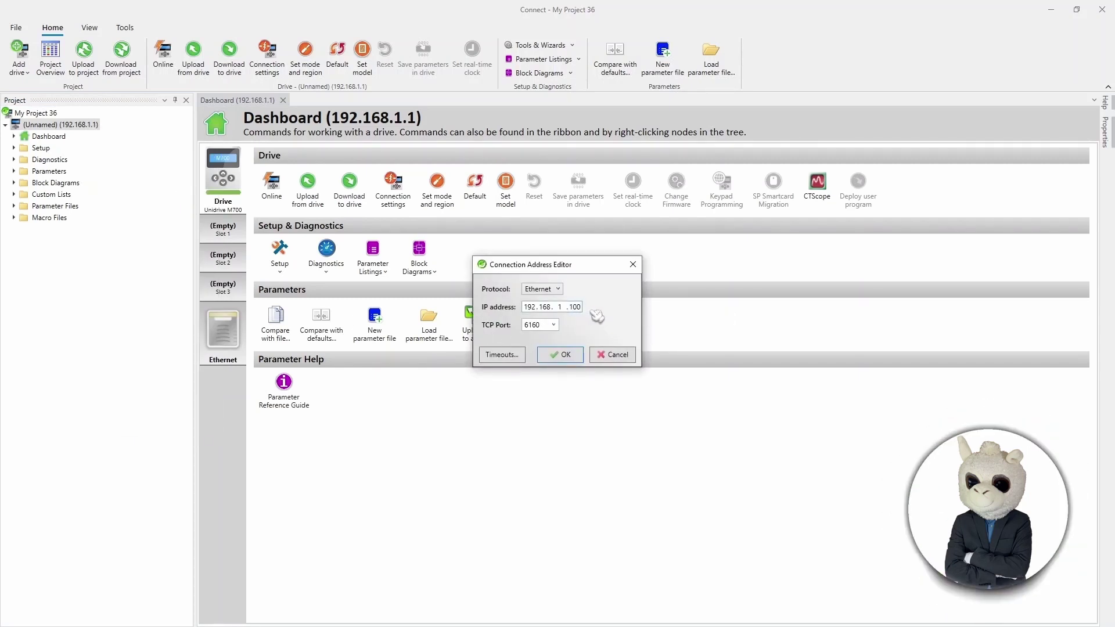
pyautogui.click(566, 356)
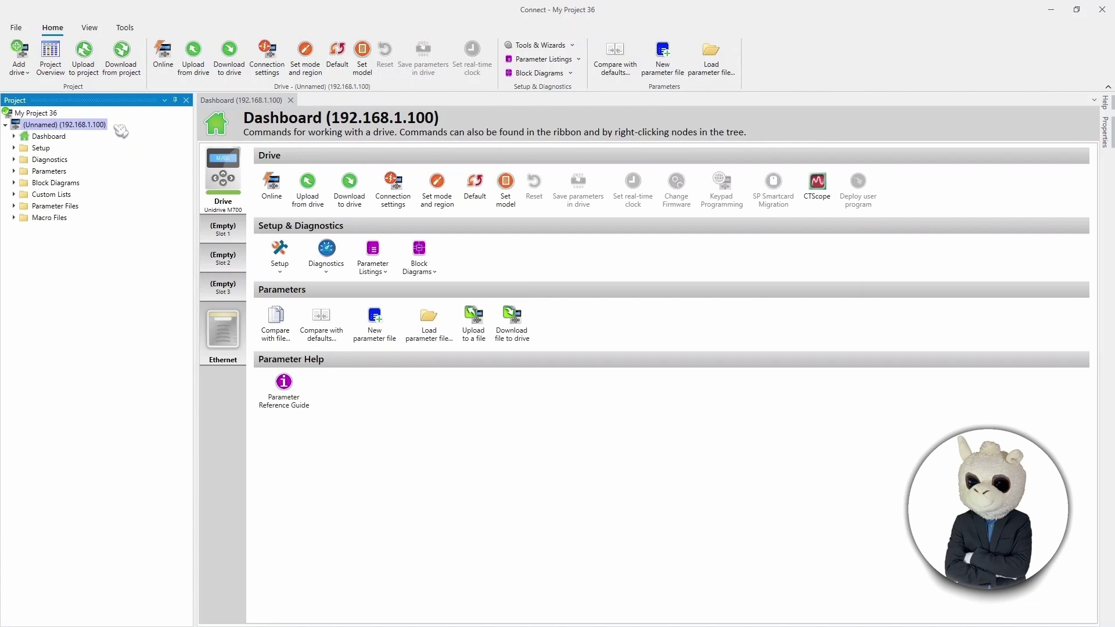
pyautogui.click(272, 185)
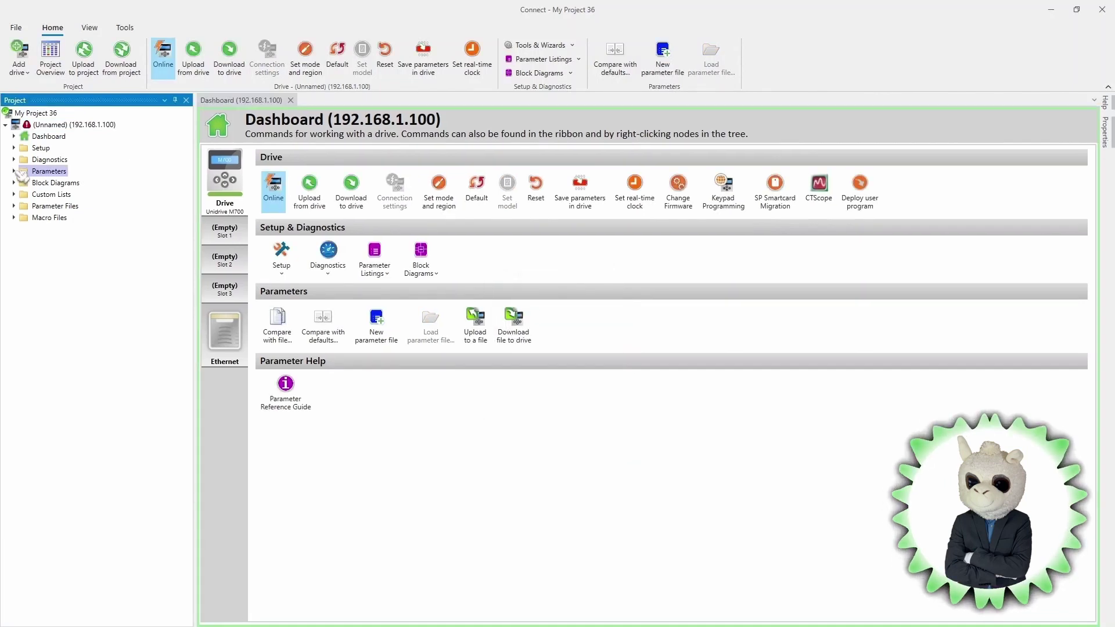
# Open the drive's Menu 18 : Application Menu 1 parameters and set parameter 18.011 to 1234
pyautogui.click(16, 171)
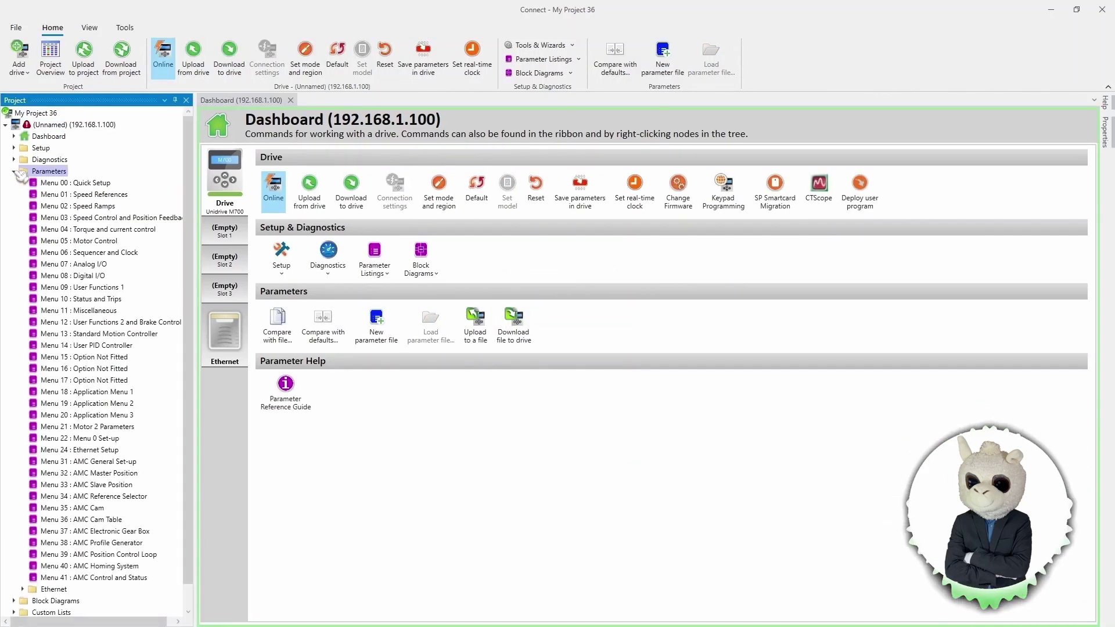
pyautogui.doubleClick(128, 393)
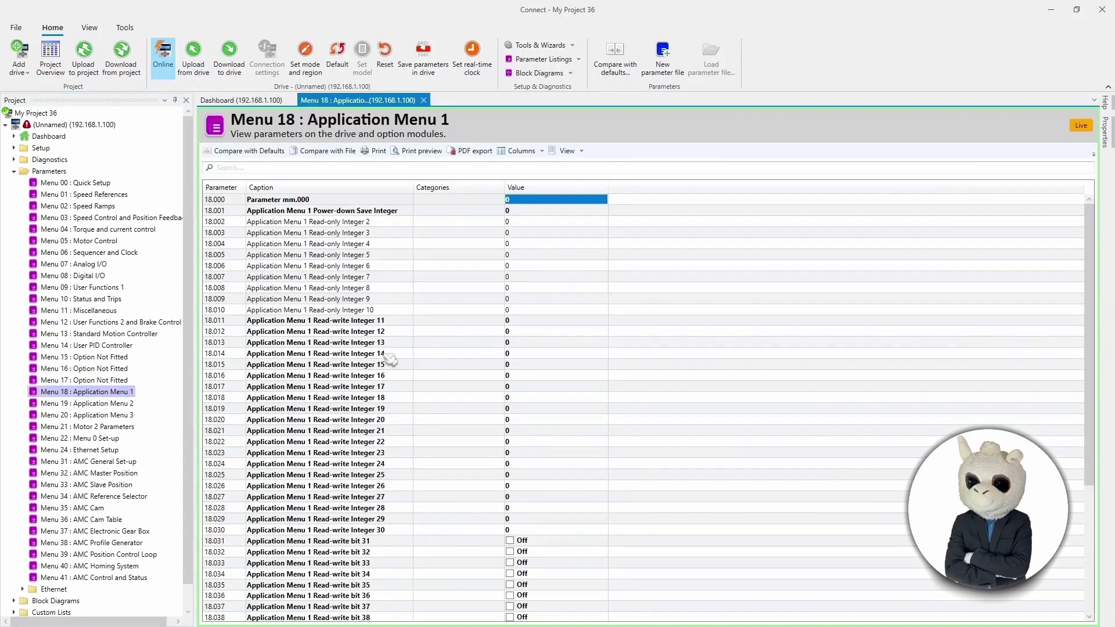
pyautogui.click(400, 323)
pyautogui.click(524, 322)
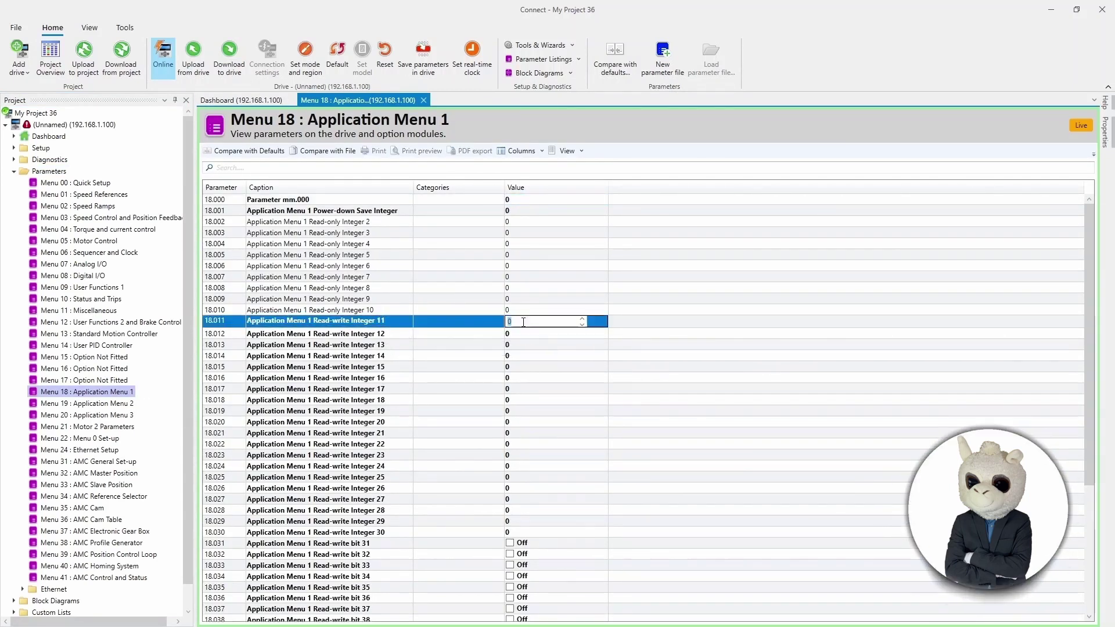
pyautogui.write('1234')
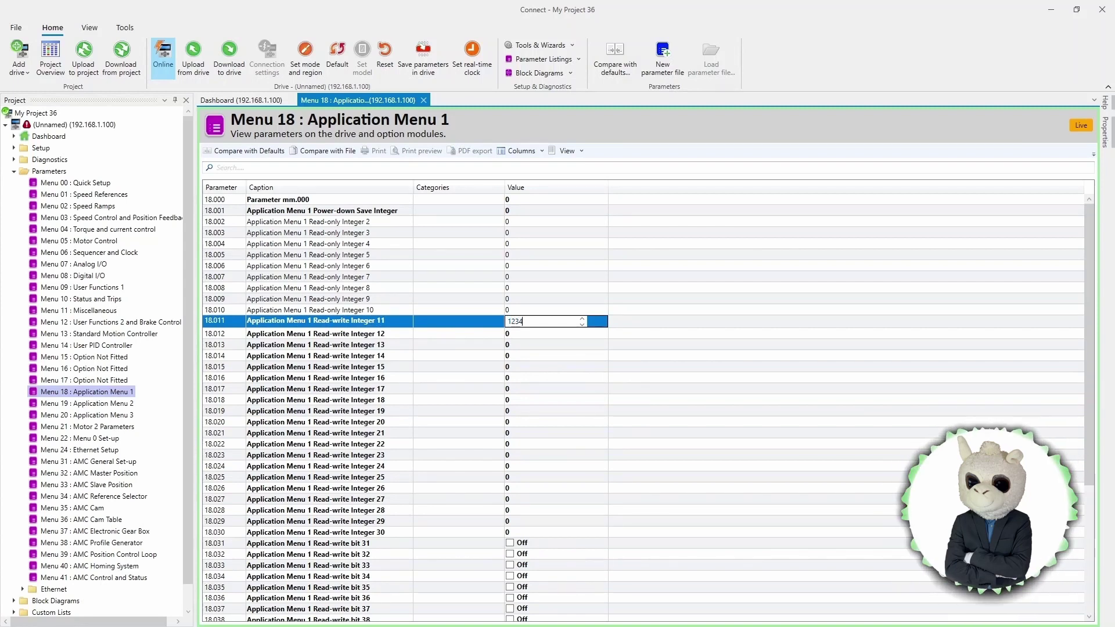
pyautogui.press('Return')
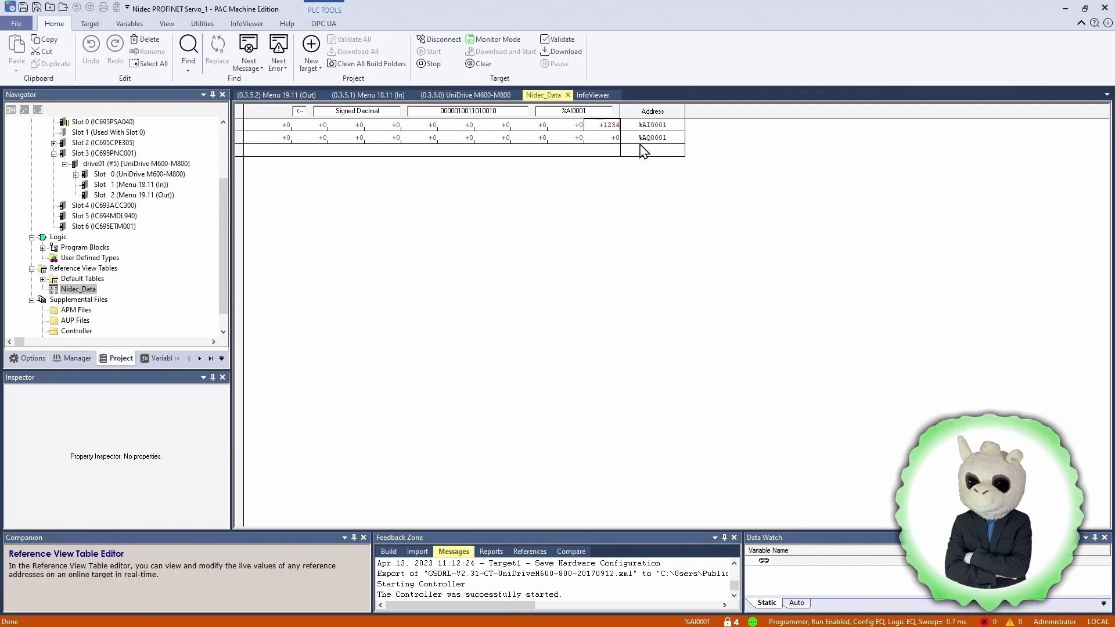
# Switch to PAC Machine Edition and write 5678 to %AQ0001 in the Nidec_Data reference view table
pyautogui.click(607, 141)
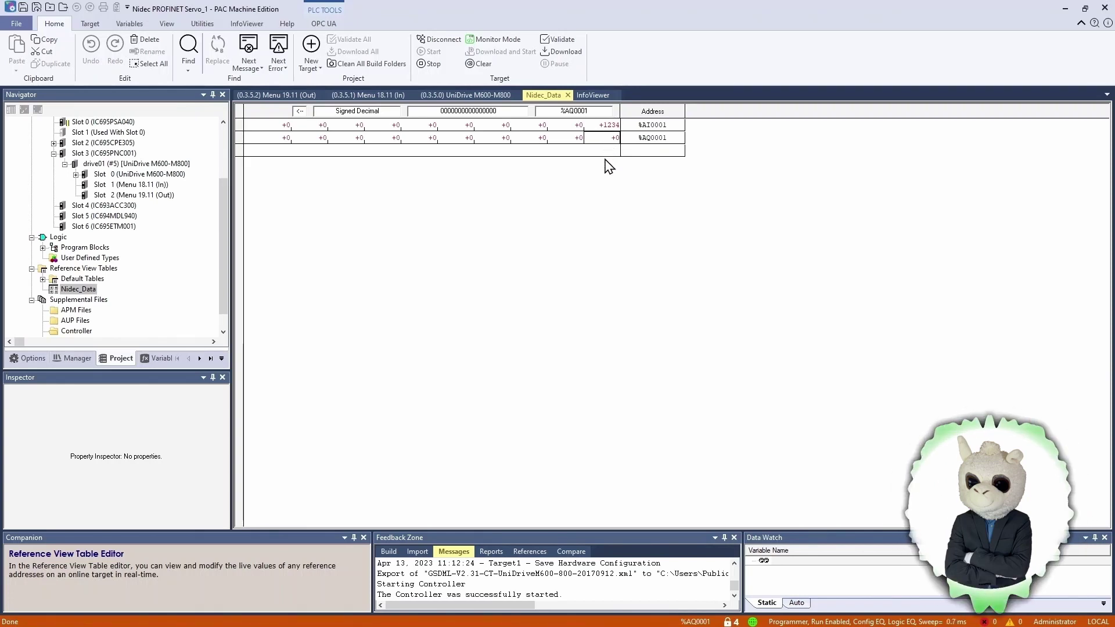
pyautogui.write('56')
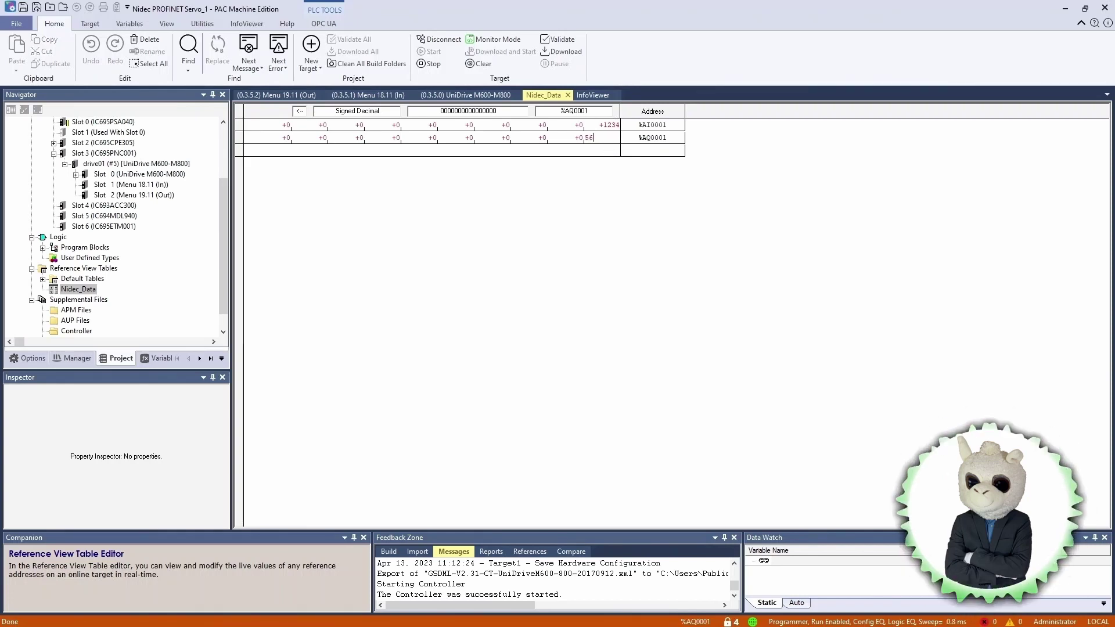
pyautogui.write('78')
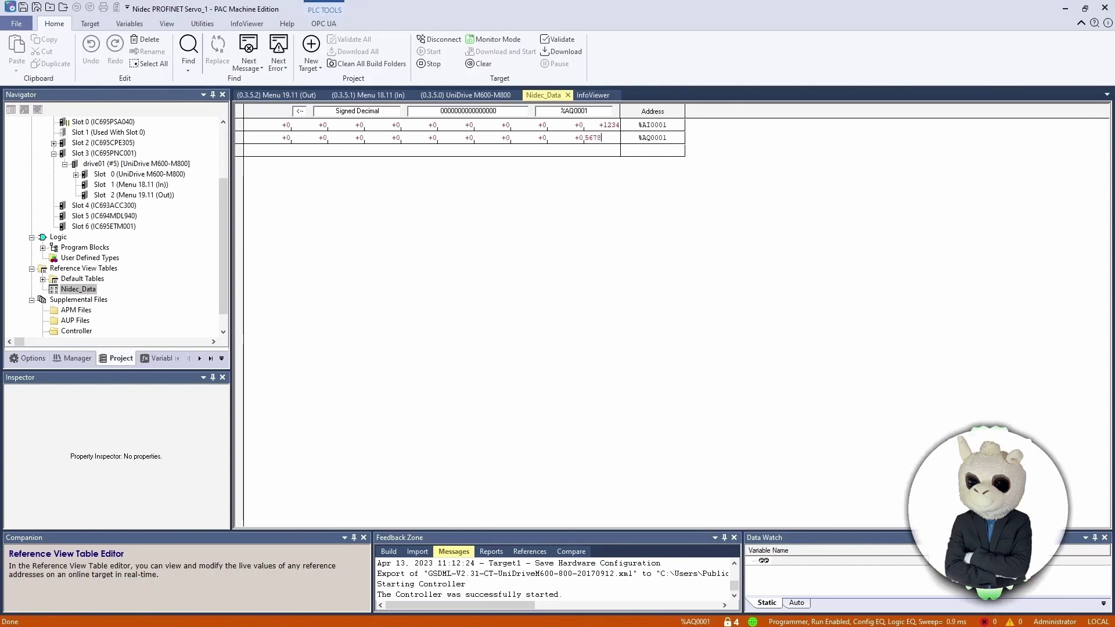
pyautogui.press('Return')
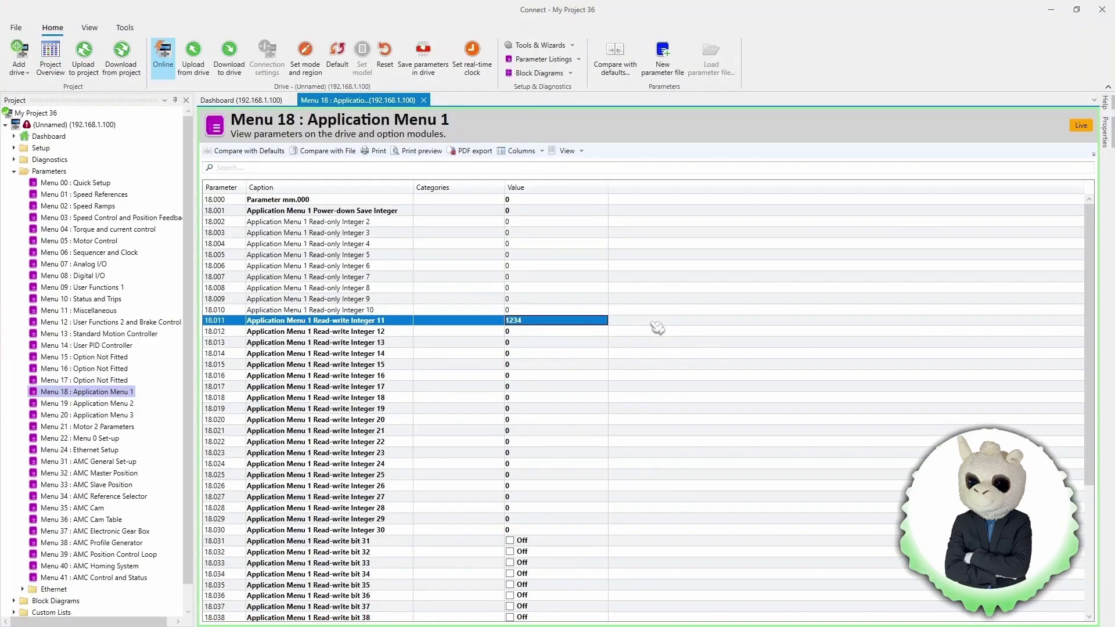
# Switch to Connect, open Menu 19 : Application Menu 2, and check the value of parameter 19.011
pyautogui.doubleClick(96, 403)
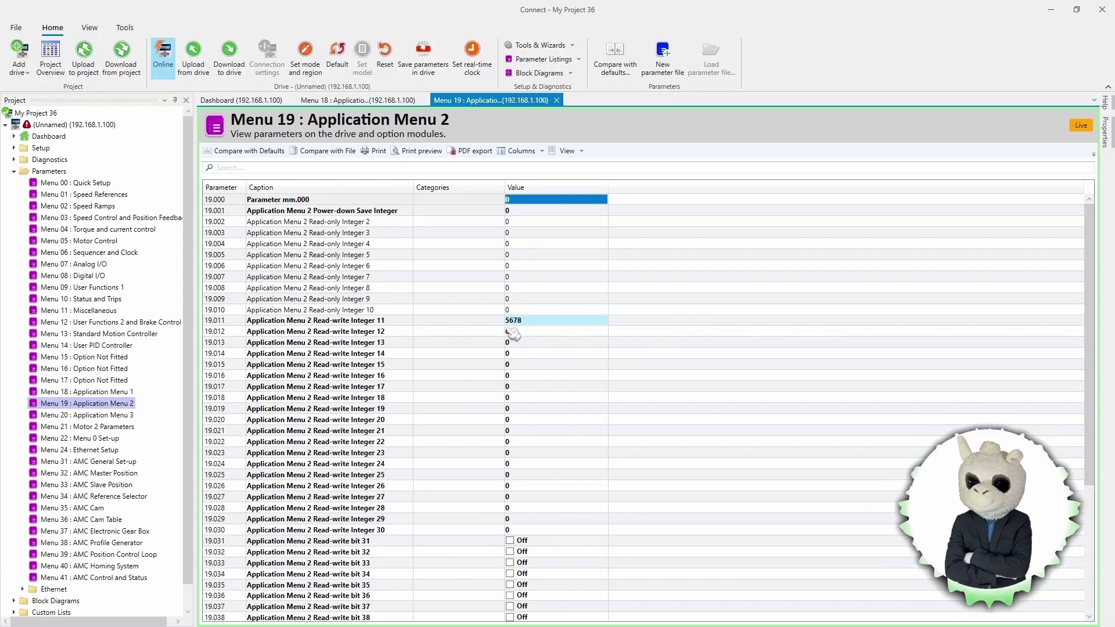
pyautogui.click(463, 322)
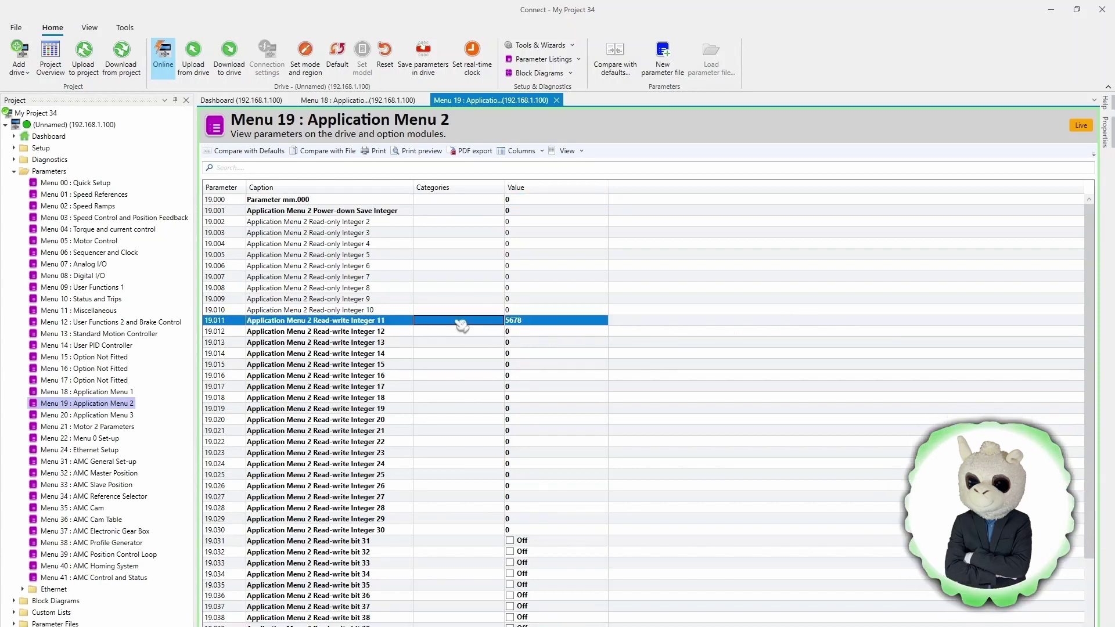